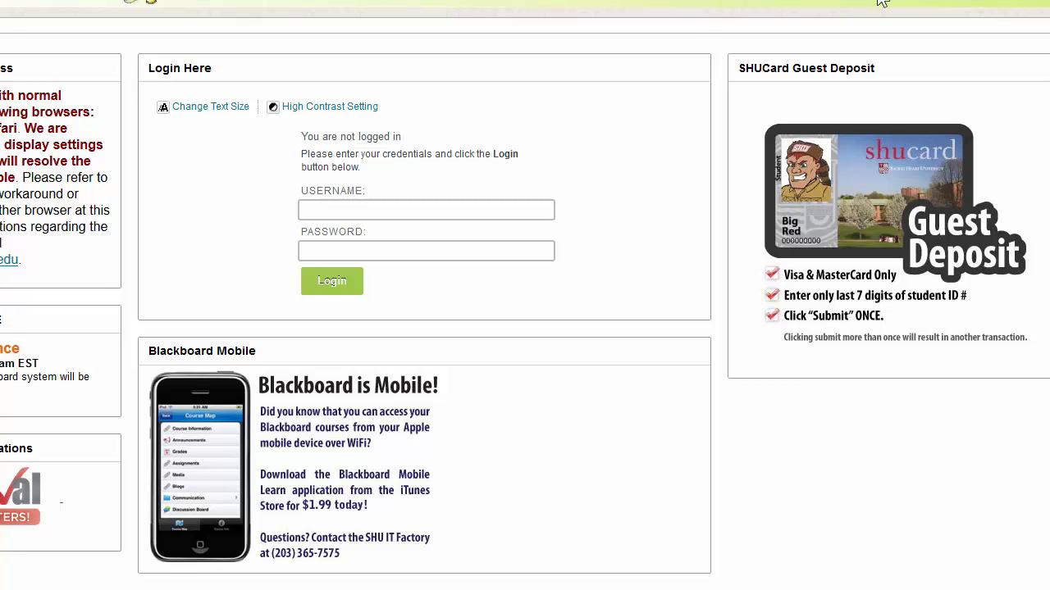
Step: Log in to Blackboard by entering the account username and the account password
click(358, 216)
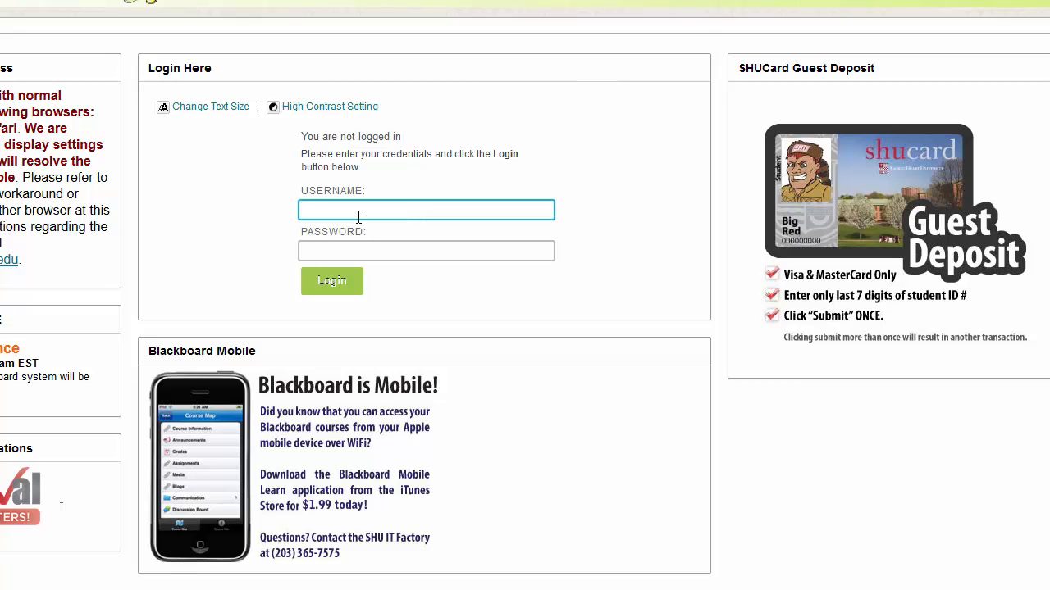
text(bb)
click(330, 273)
click(350, 209)
key(BackSpace)
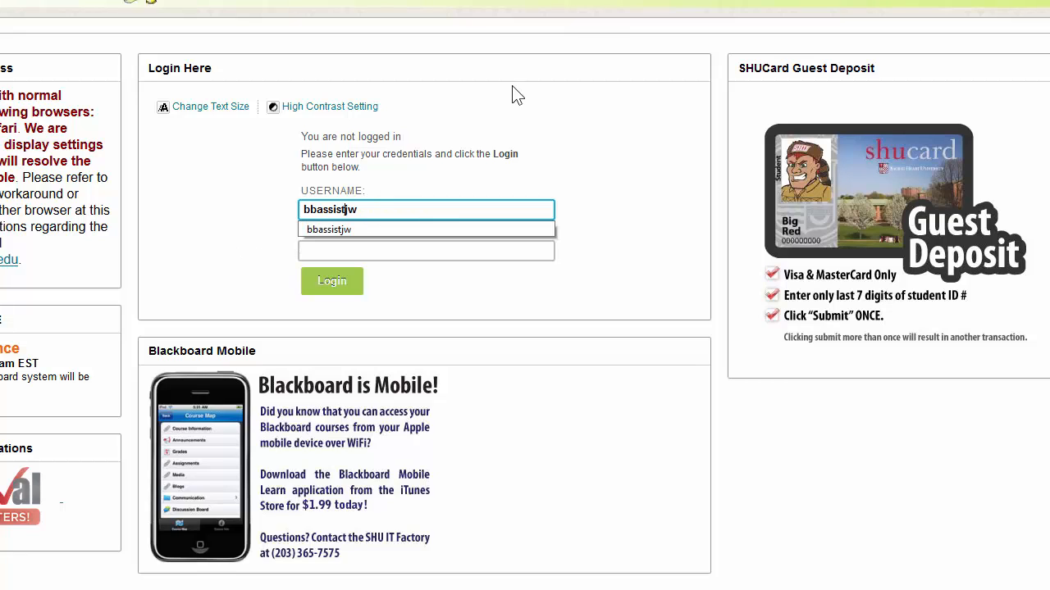
click(419, 250)
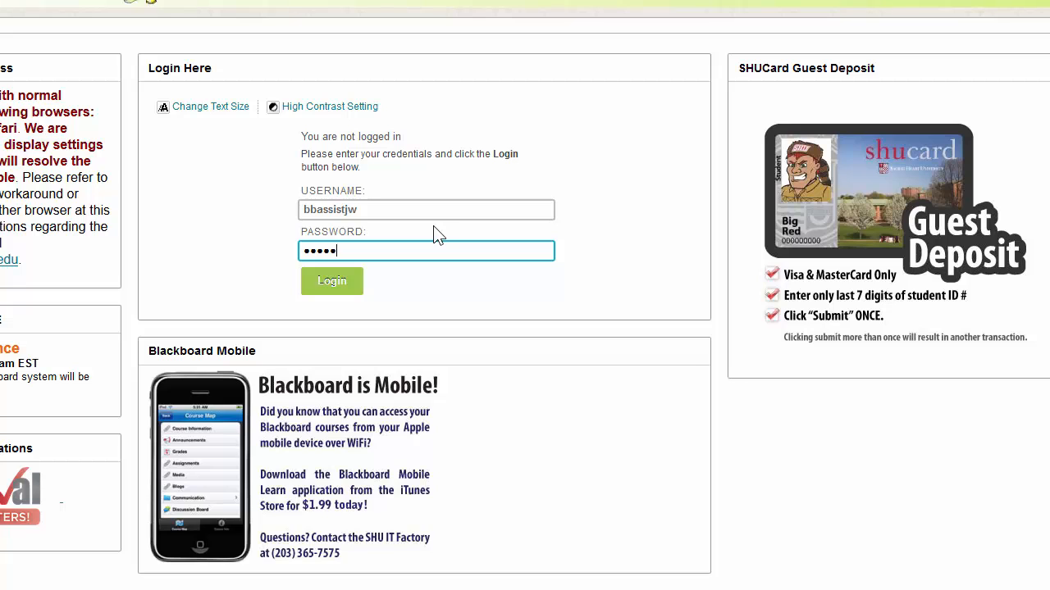
text(*********)
key(Return)
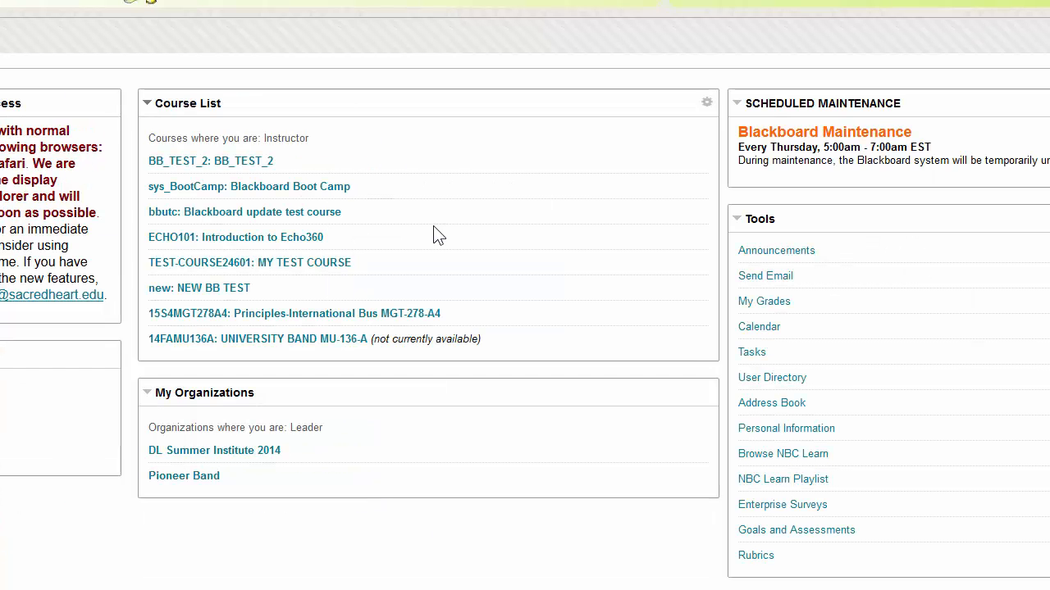
Step: Open MY TEST COURSE and change its course theme to the Pizzazz design
click(271, 269)
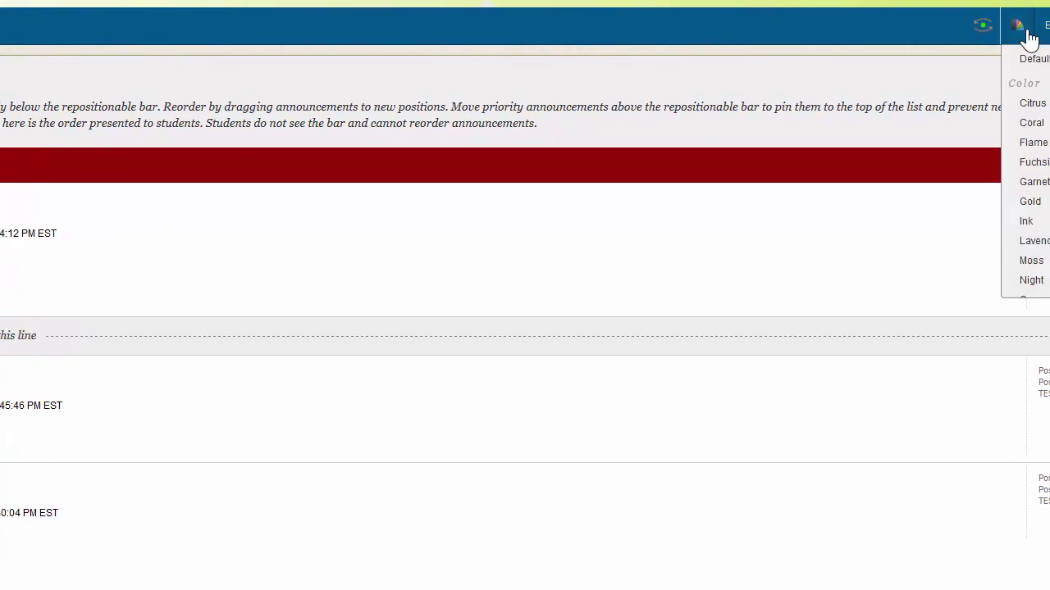
mouse_move(1023, 38)
click(1025, 60)
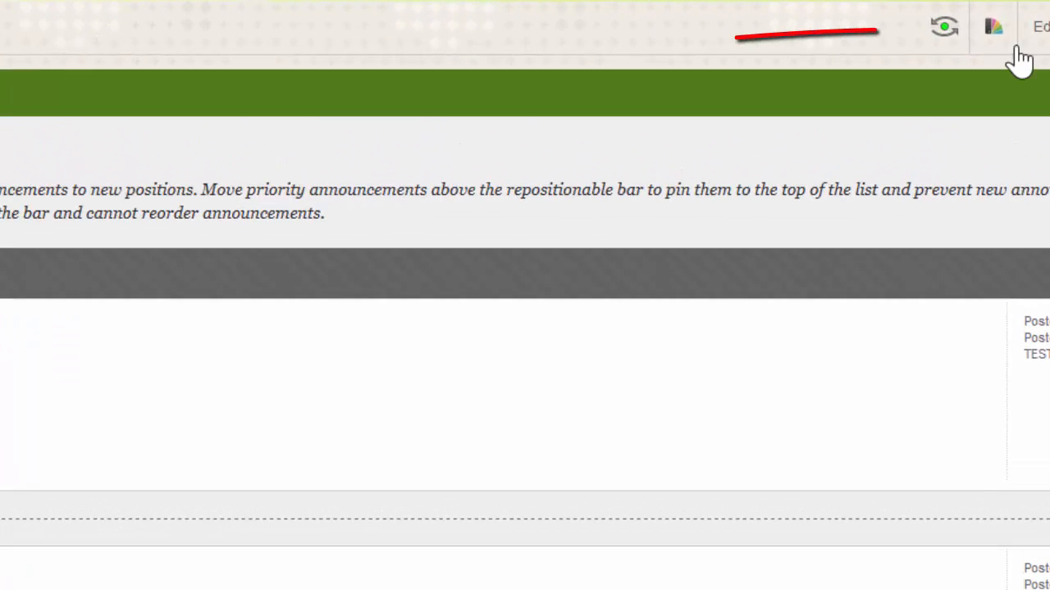
click(1003, 23)
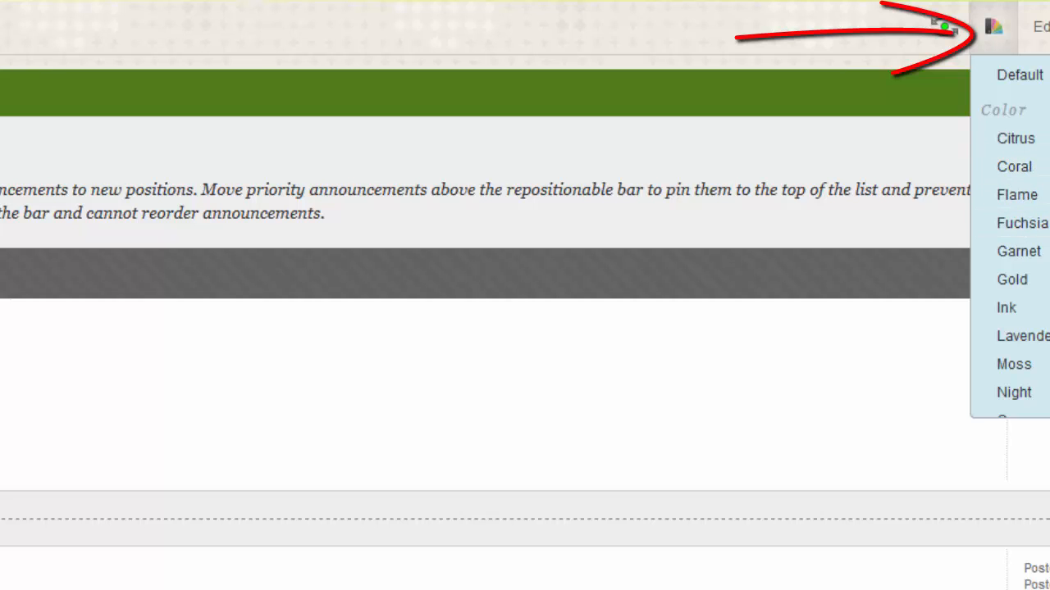
scroll(1010, 238, down, 6)
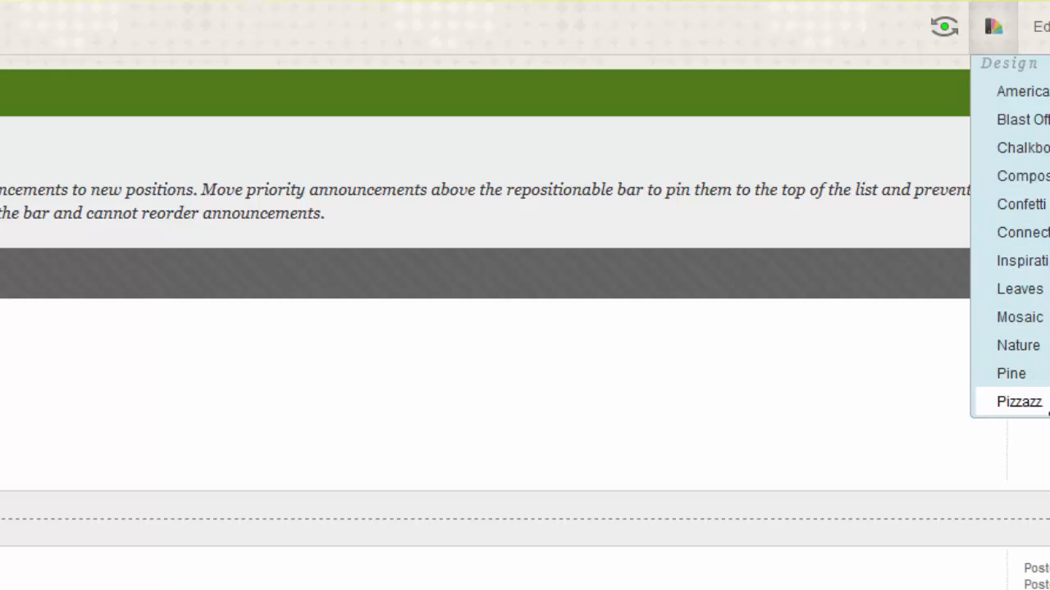
click(1046, 414)
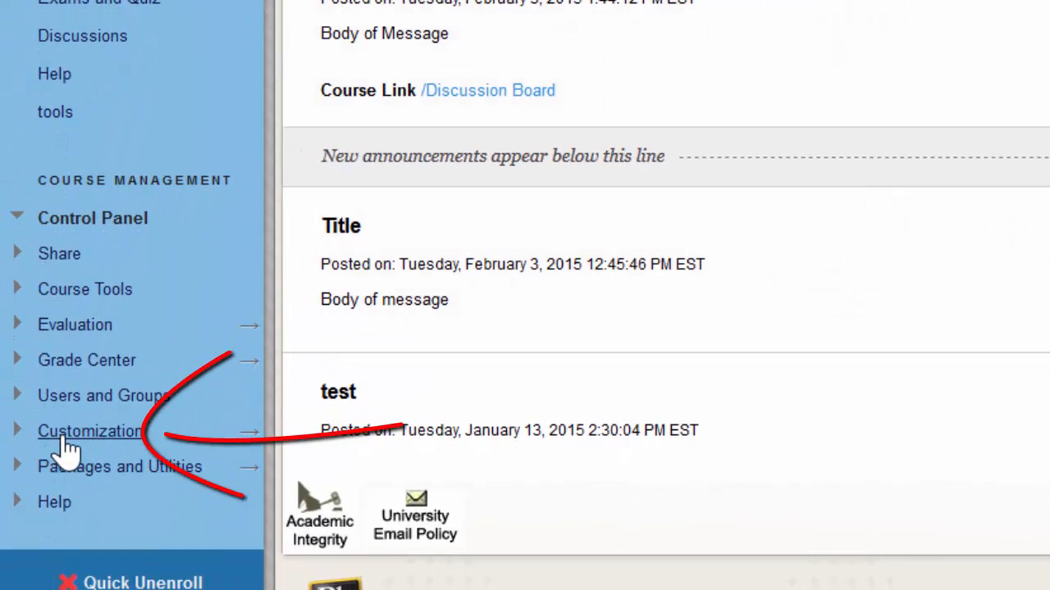
Step: Open the course's Teaching Style settings, add the Lecture course structure and submit it
click(68, 448)
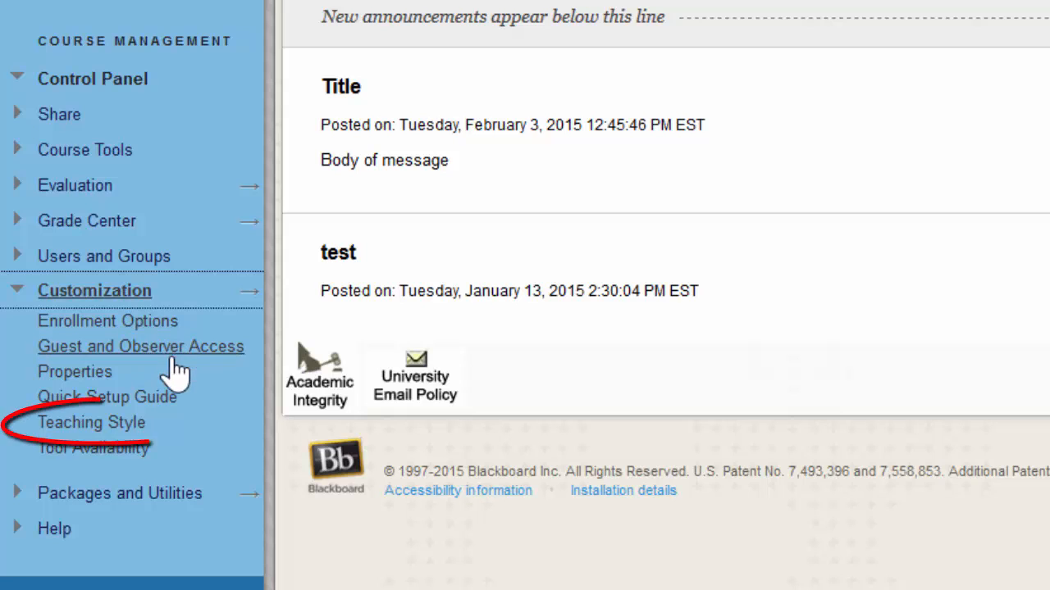
click(141, 423)
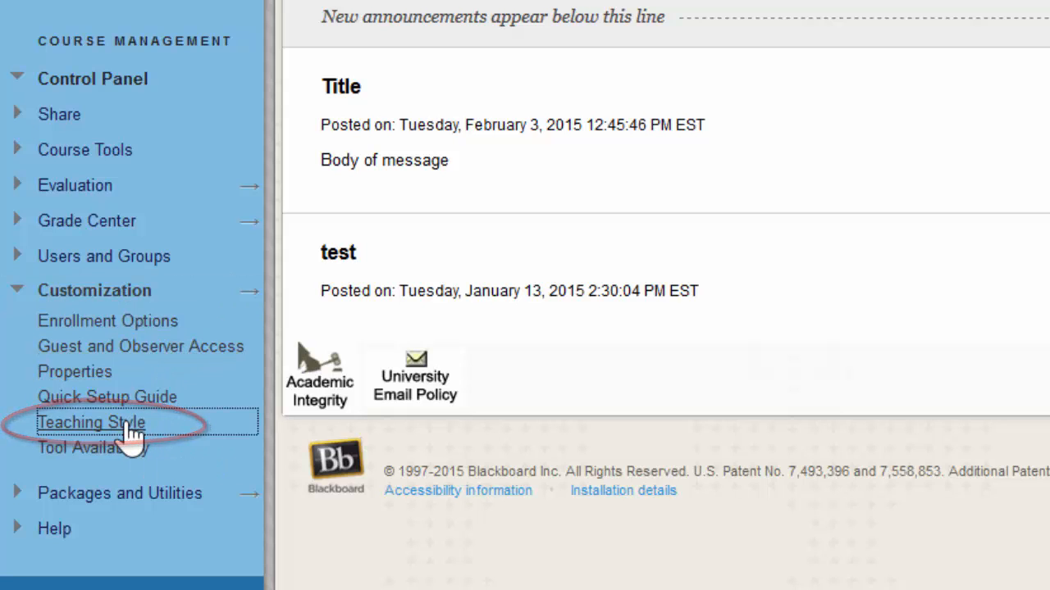
scroll(525, 295, down, 2)
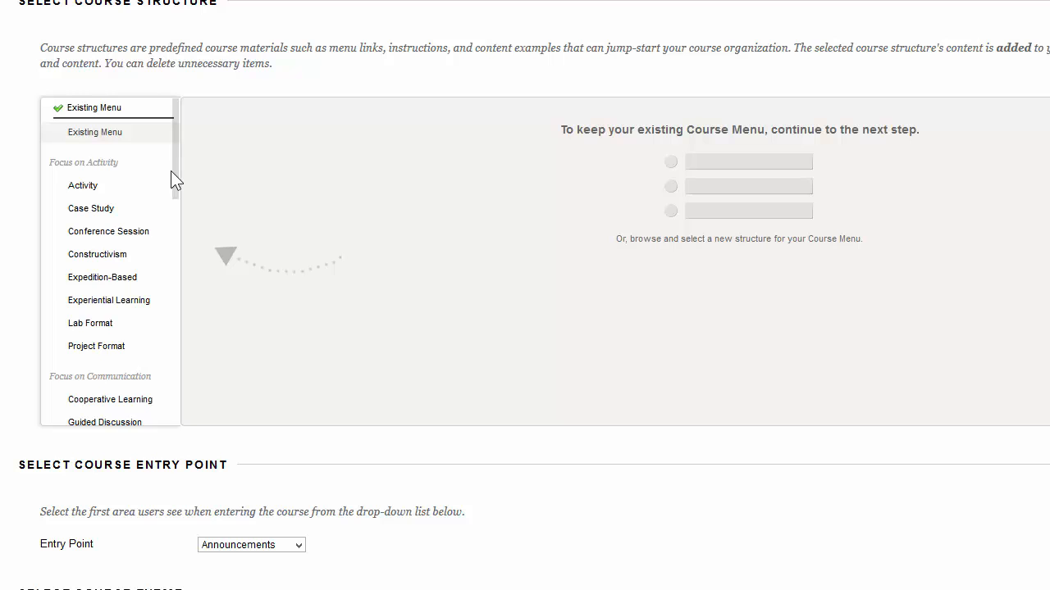
mouse_move(170, 171)
mouse_down()
mouse_move(171, 206)
mouse_move(180, 164)
mouse_up()
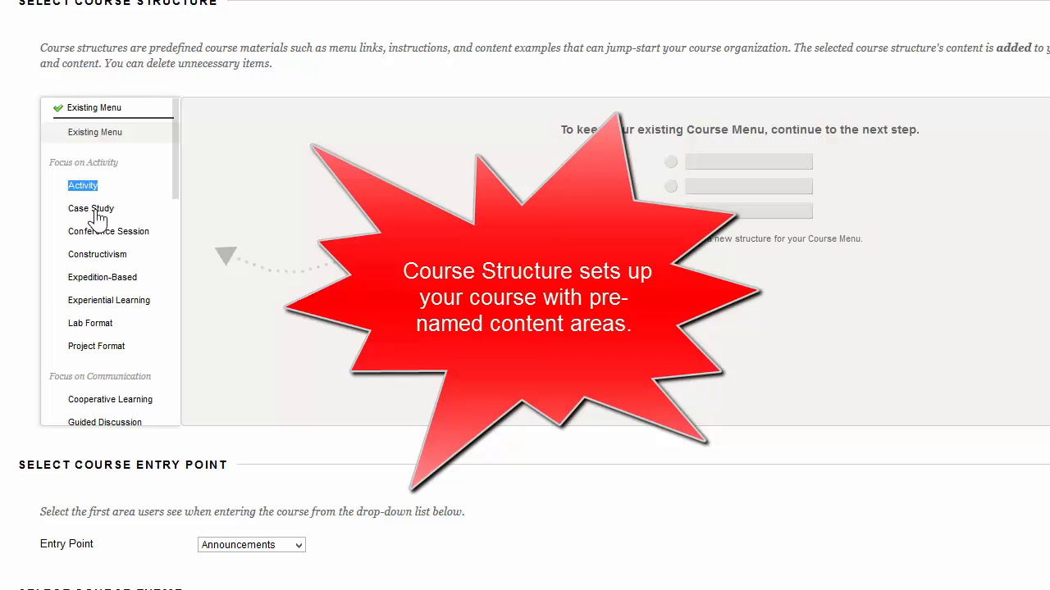
click(99, 324)
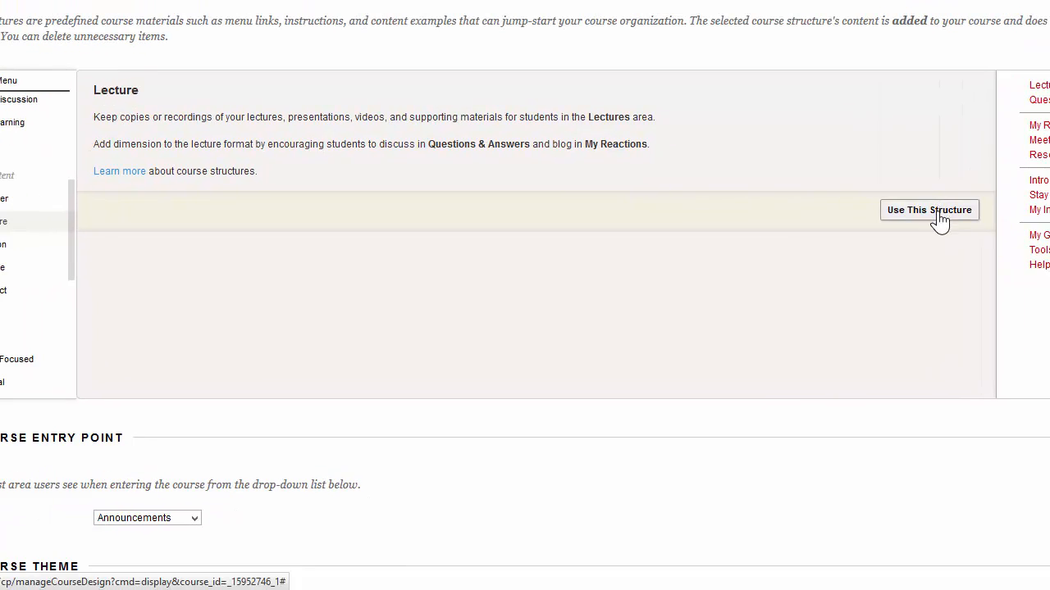
click(935, 212)
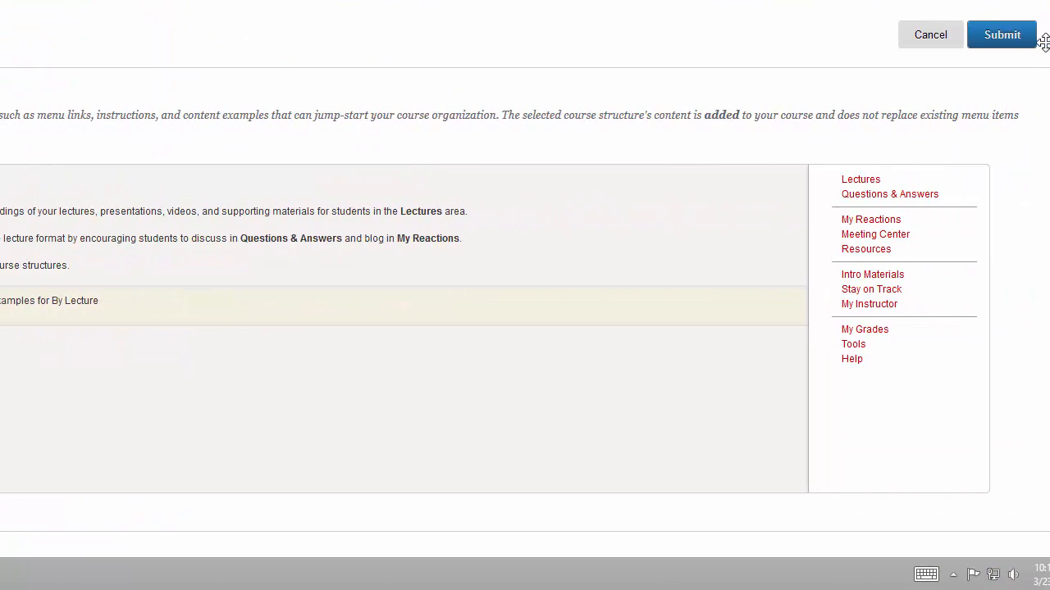
click(1025, 41)
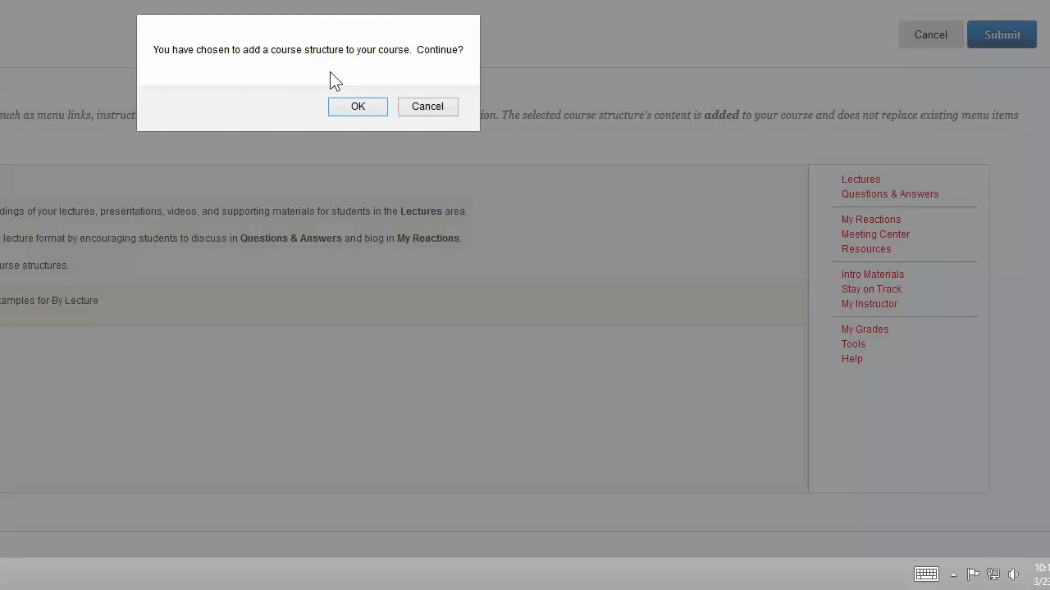
click(358, 109)
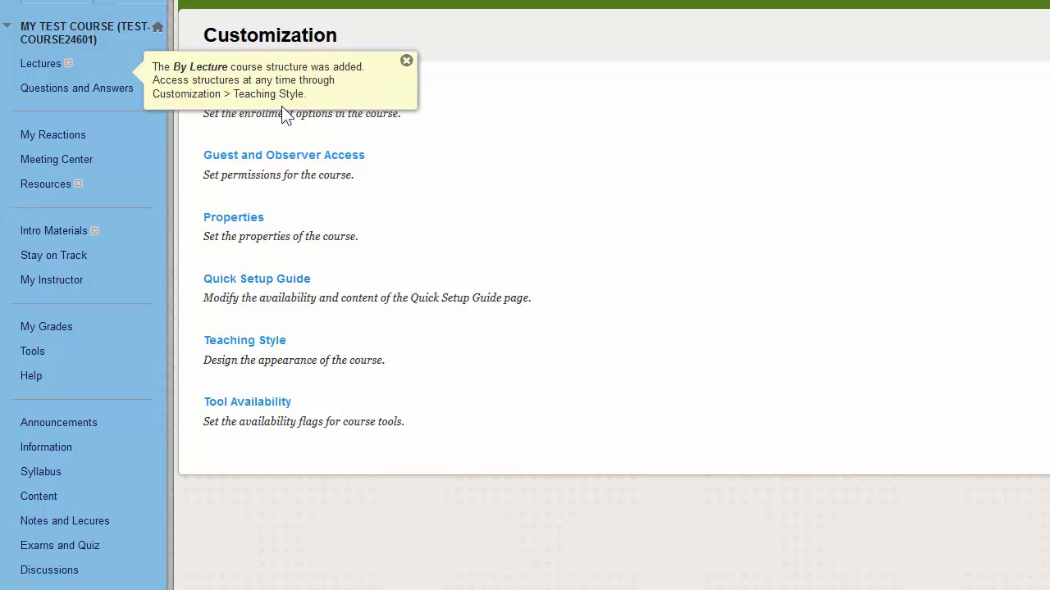
Step: Reopen the Teaching Style settings and set the course entry point to Notes and Lecures
scroll(398, 156, down, 5)
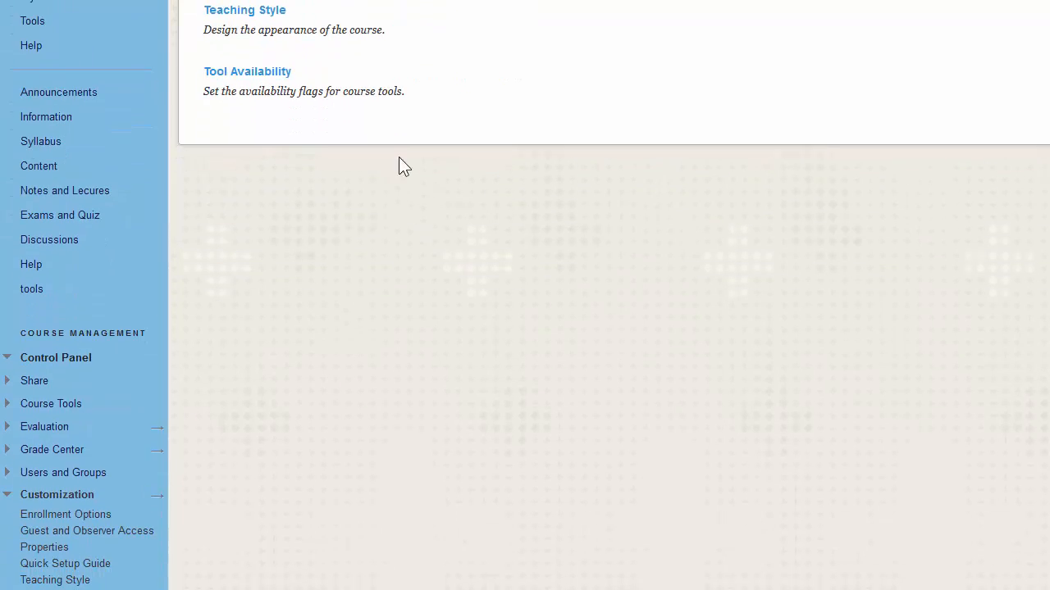
scroll(93, 365, down, 1)
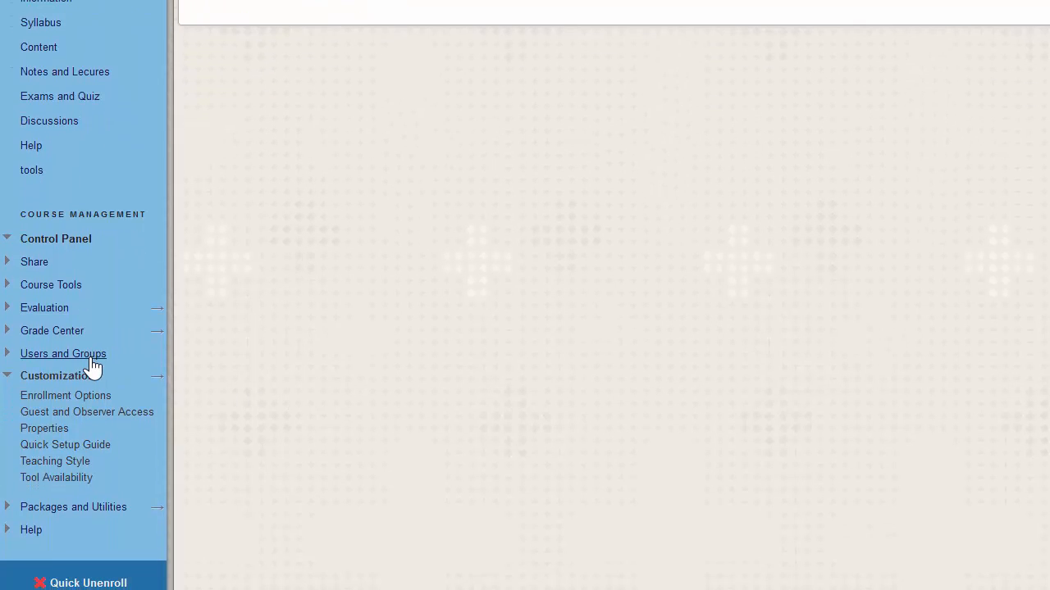
click(79, 463)
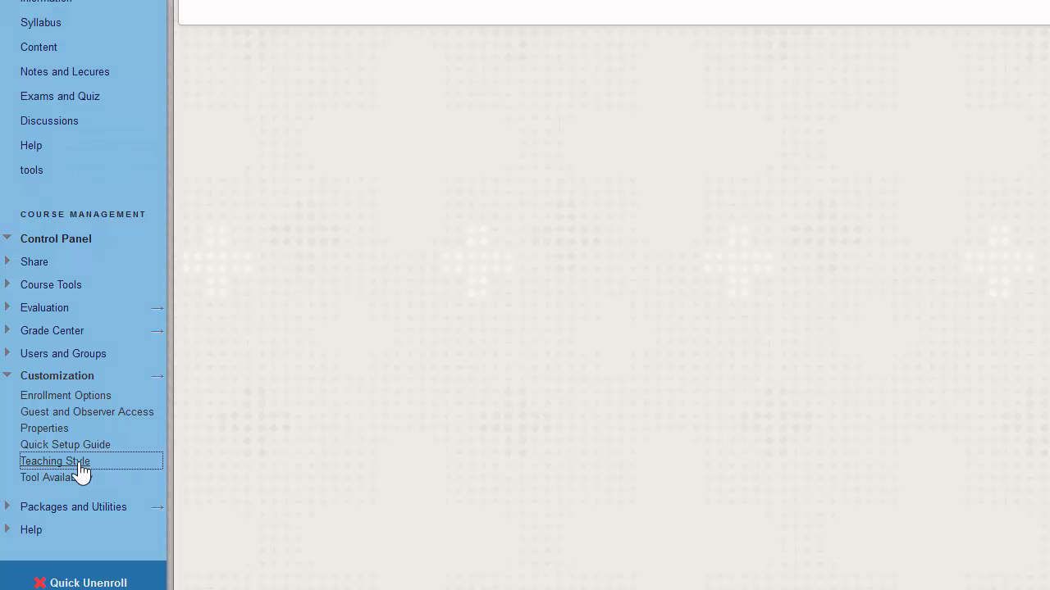
scroll(542, 469, down, 1)
scroll(542, 473, down, 5)
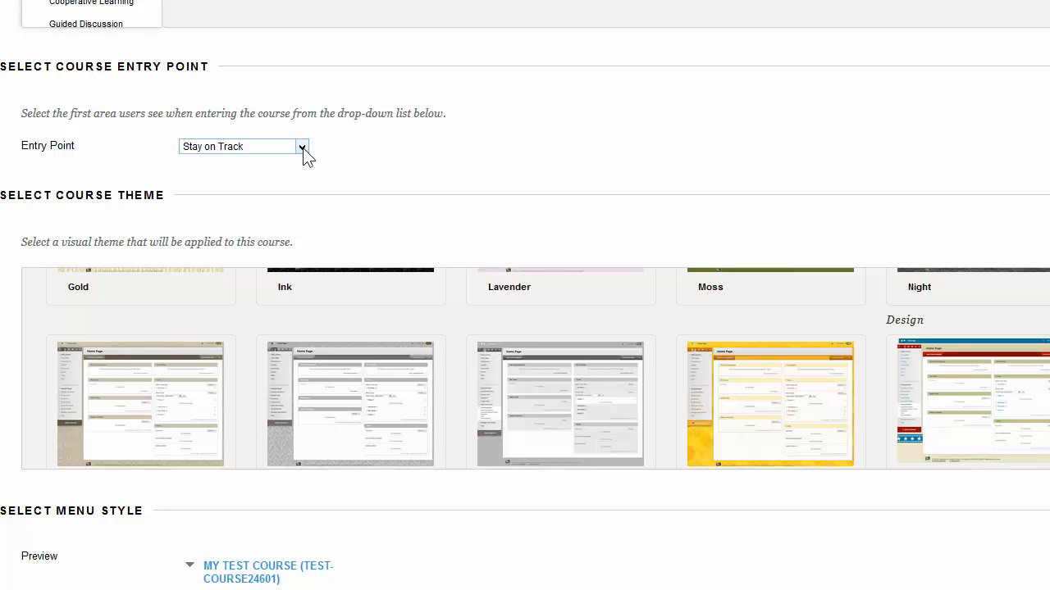
click(300, 148)
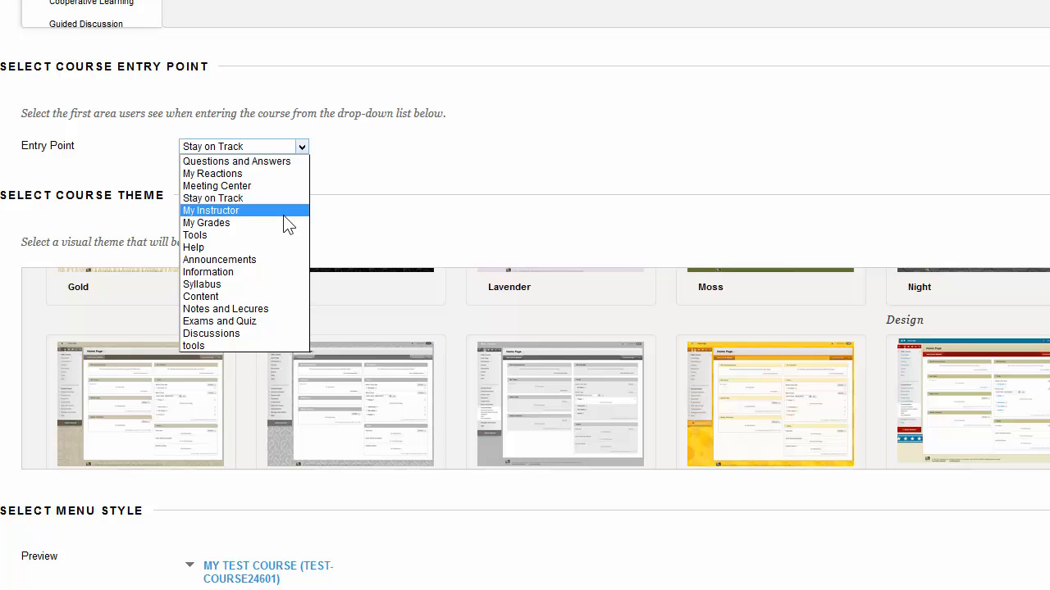
click(264, 309)
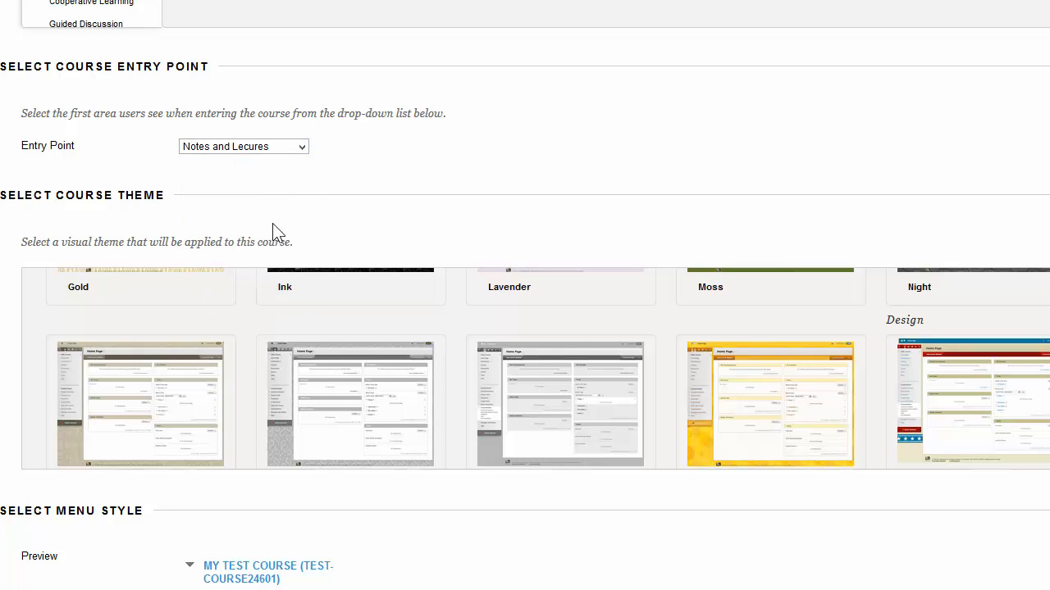
Step: Browse the visual course themes and select the Mosaic theme for the course
scroll(394, 150, down, 2)
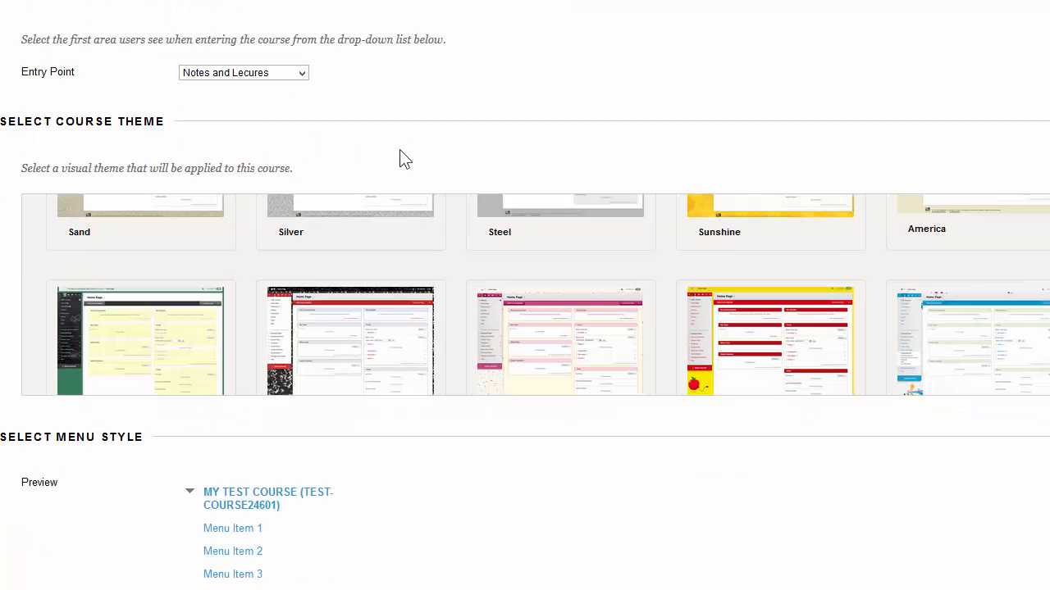
scroll(619, 294, up, 5)
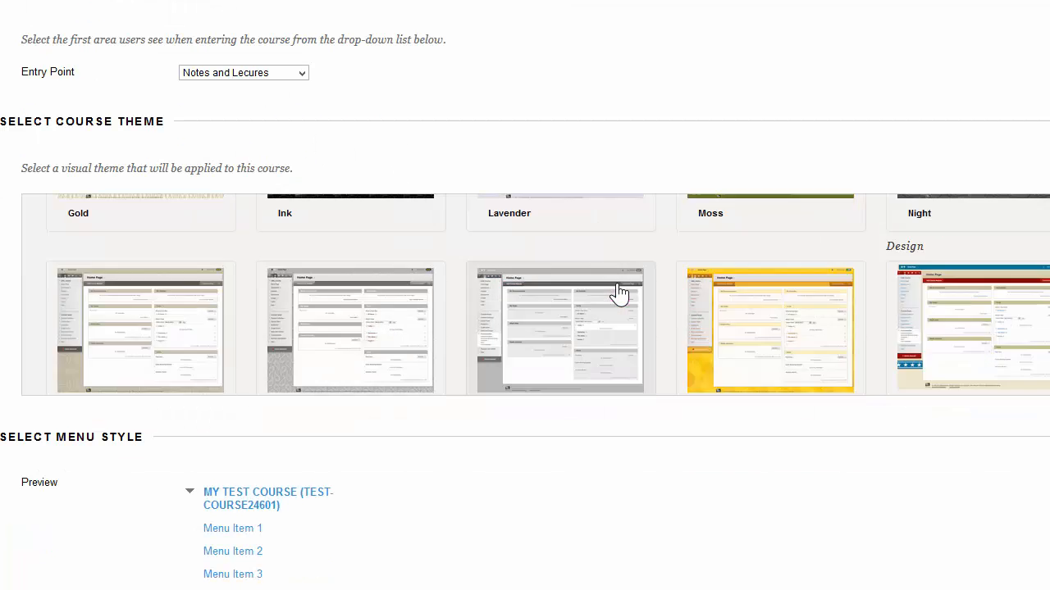
scroll(619, 294, down, 1)
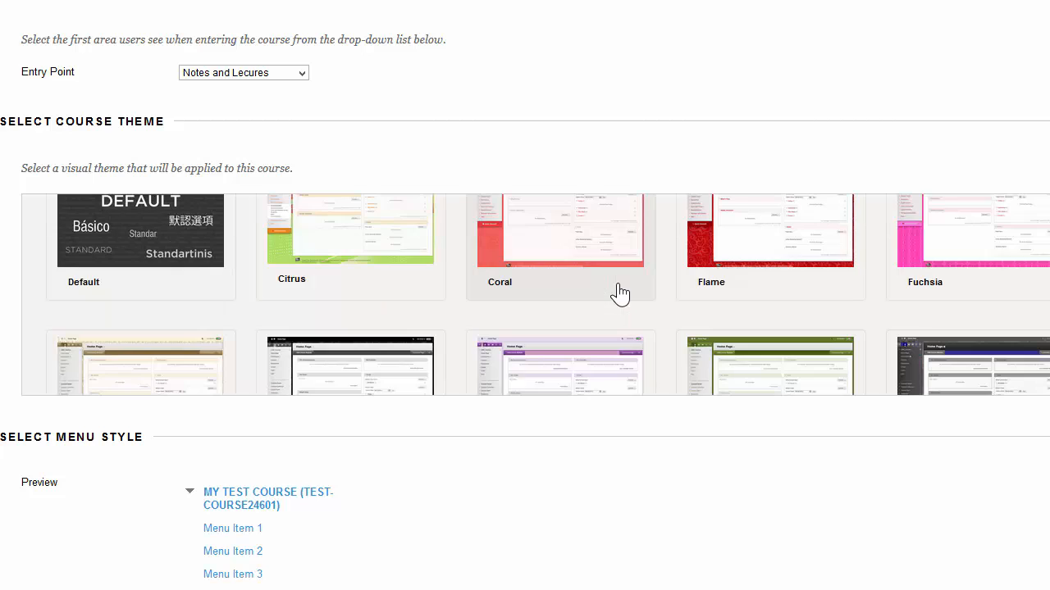
scroll(619, 293, down, 1)
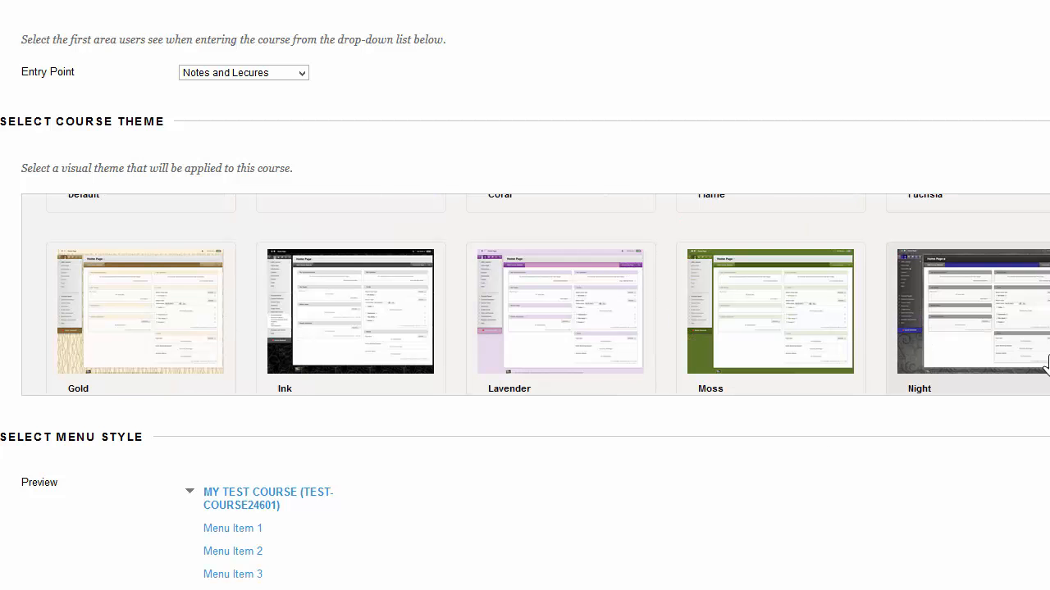
scroll(1008, 382, down, 2)
scroll(1008, 355, down, 3)
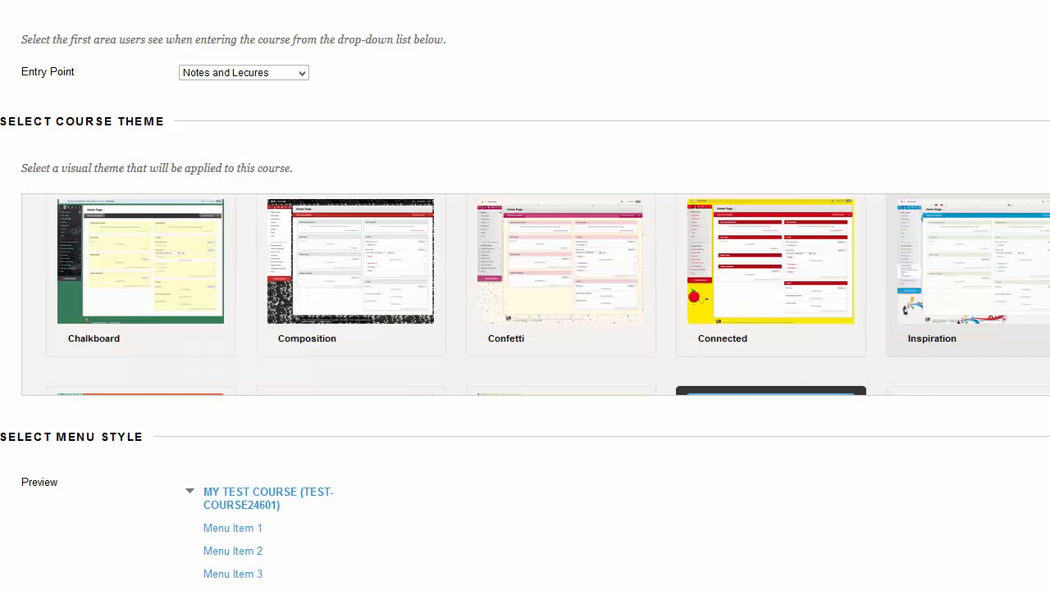
scroll(136, 286, down, 2)
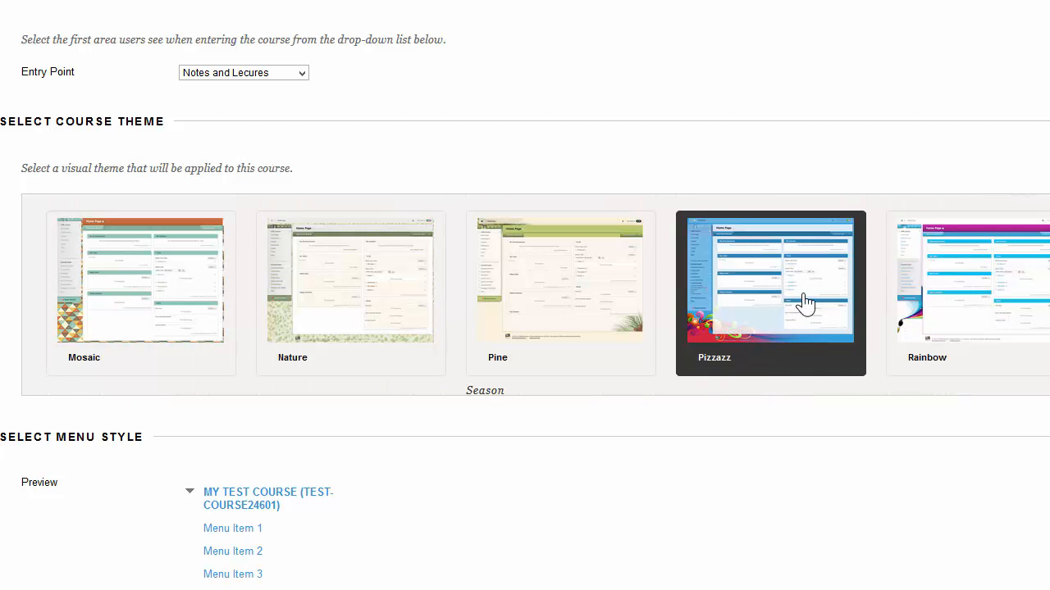
click(212, 353)
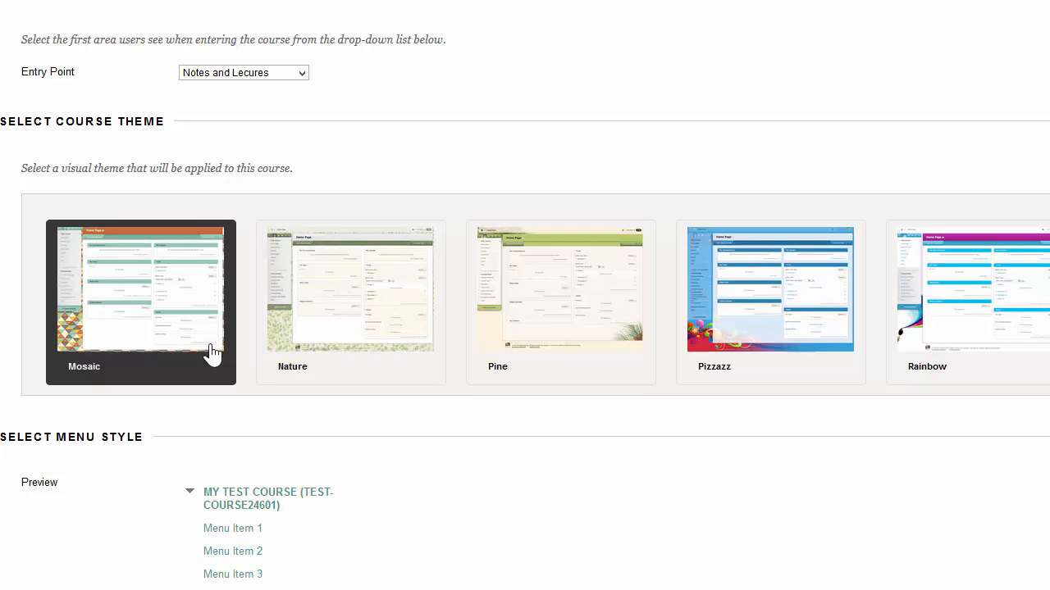
Step: Look at the menu's background color swatches and preview the Buttons menu style before returning to the Text style
scroll(943, 437, down, 5)
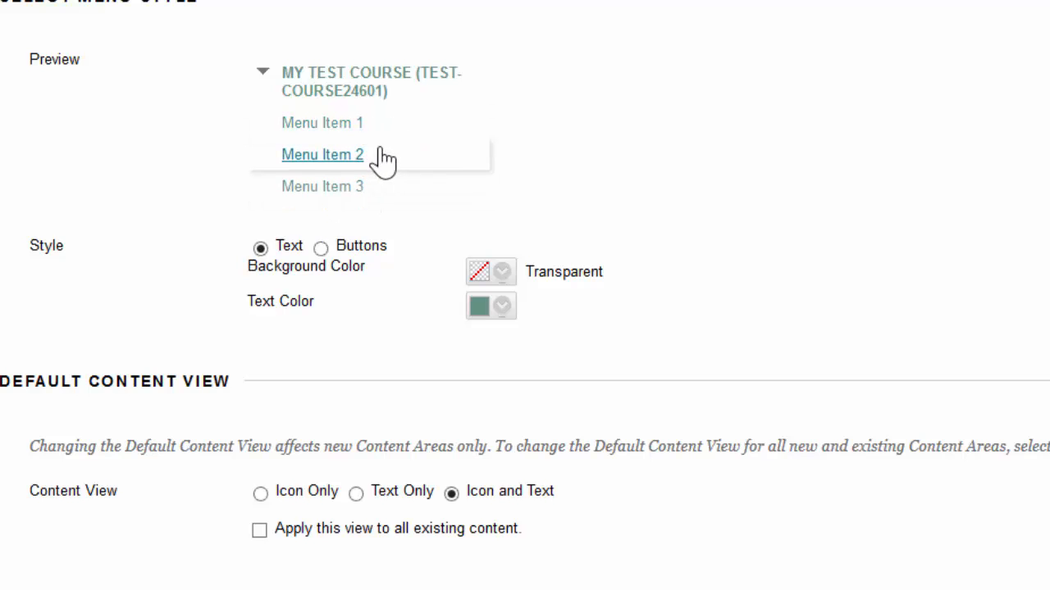
click(502, 272)
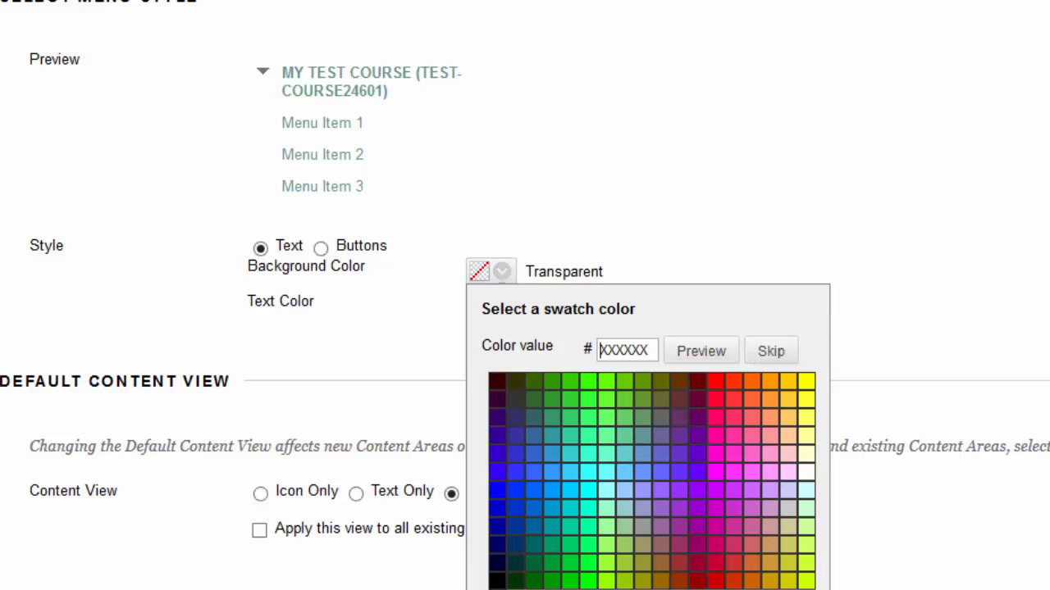
key(Escape)
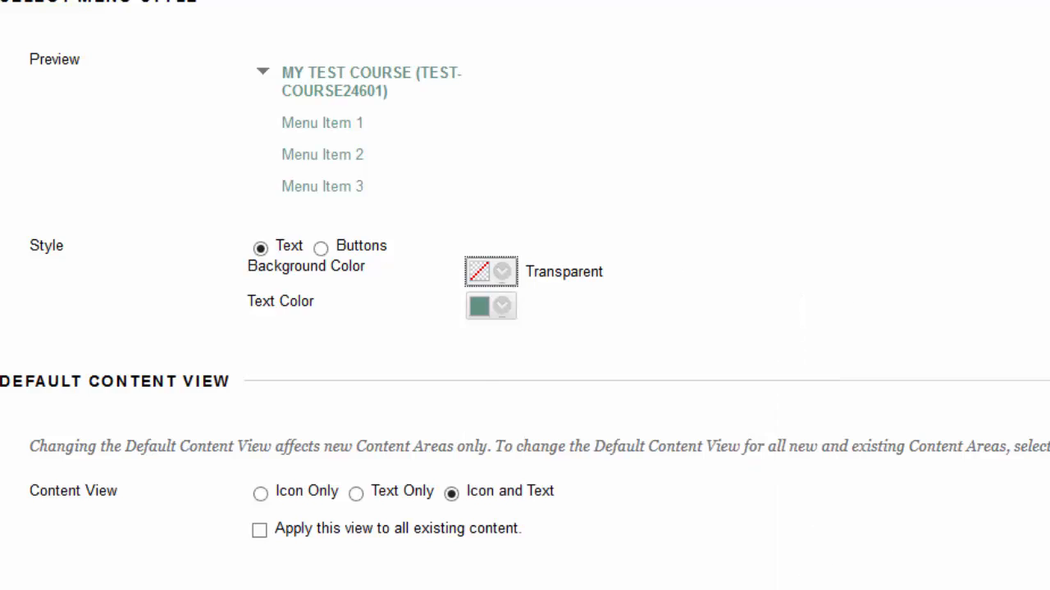
click(321, 248)
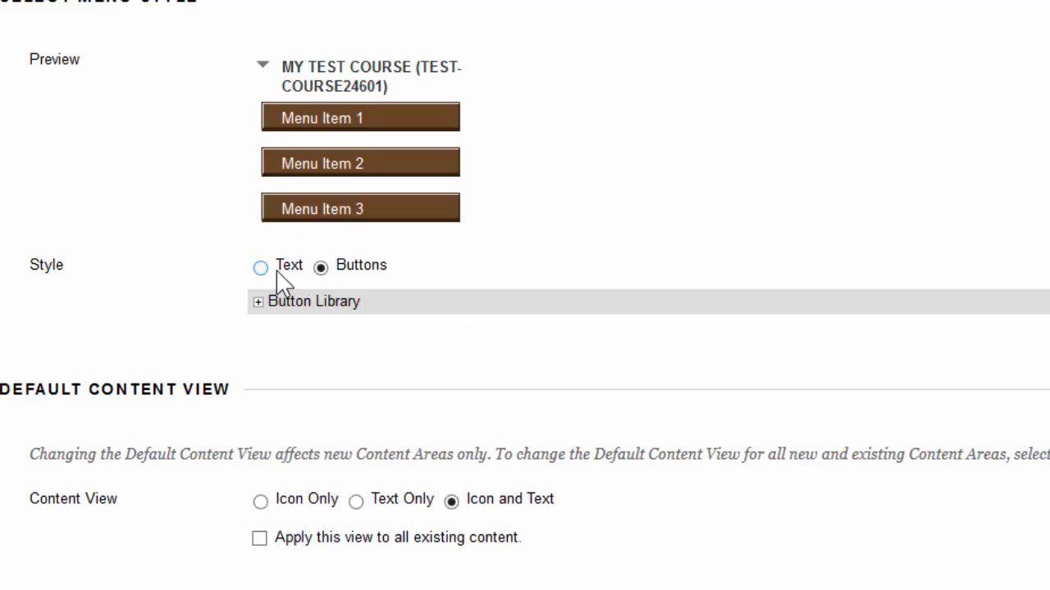
click(267, 273)
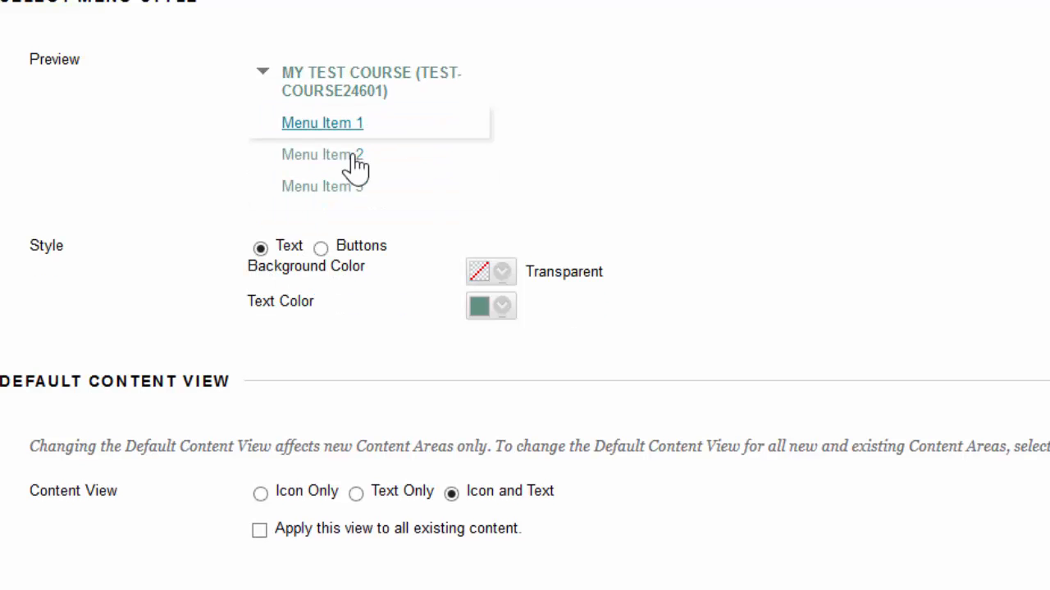
Step: Switch the course menu style to Buttons and set the Button Library's button type to Pattern
click(320, 248)
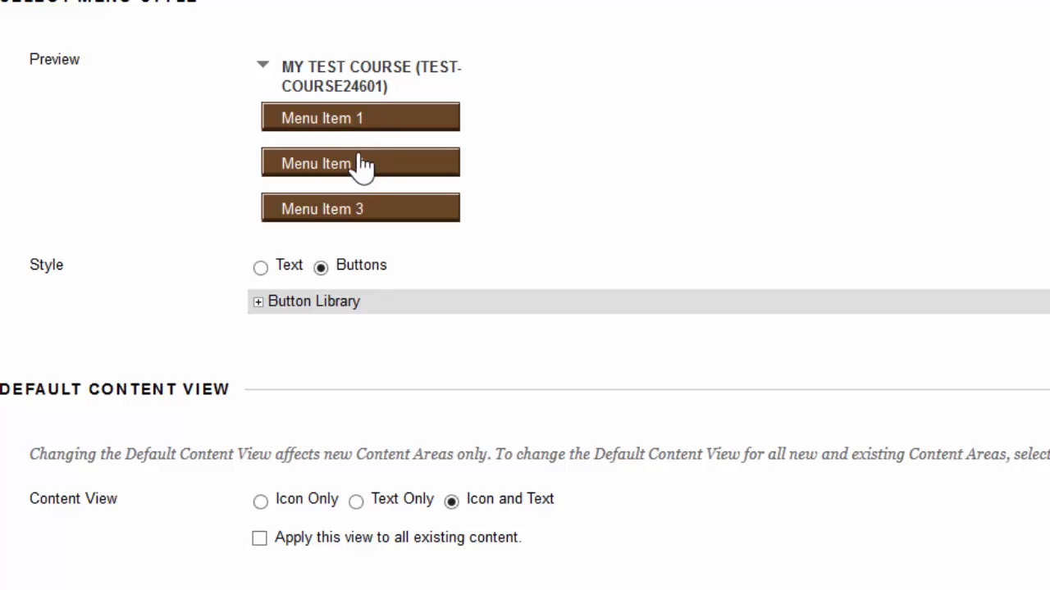
click(259, 304)
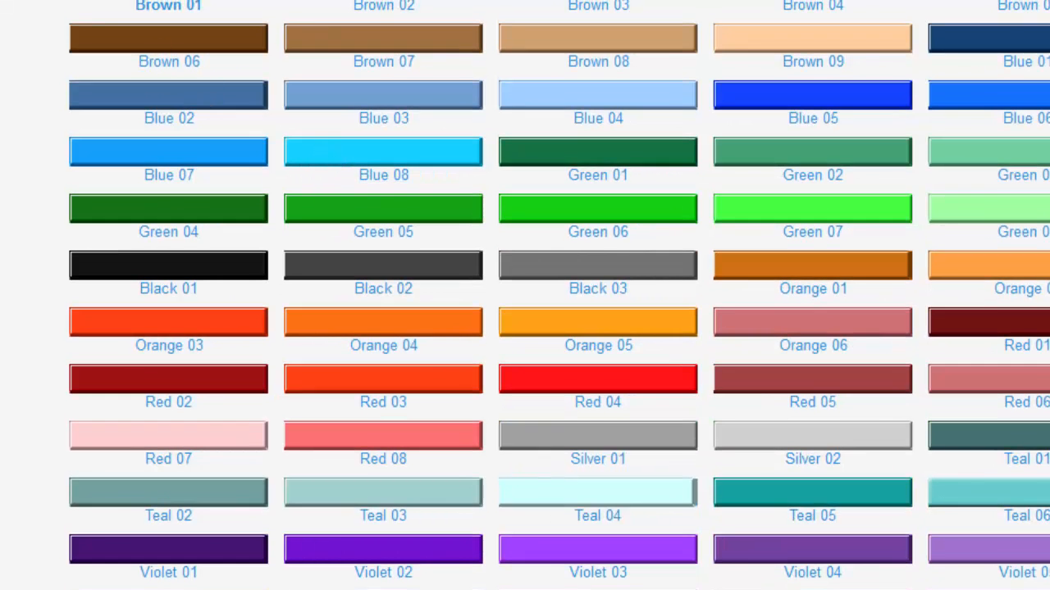
scroll(525, 295, down, 3)
scroll(525, 295, up, 3)
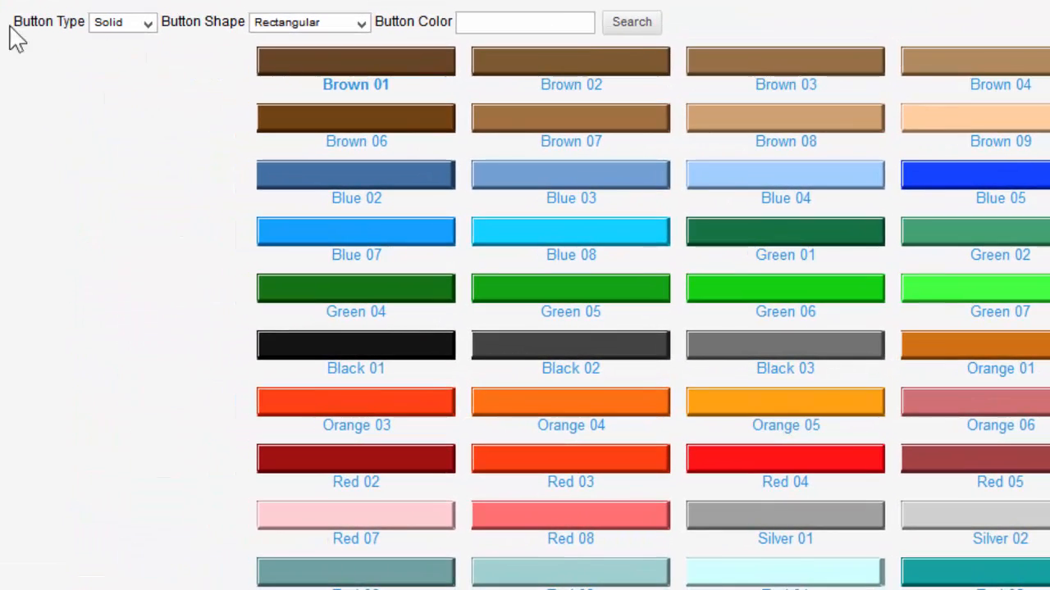
click(149, 28)
click(135, 42)
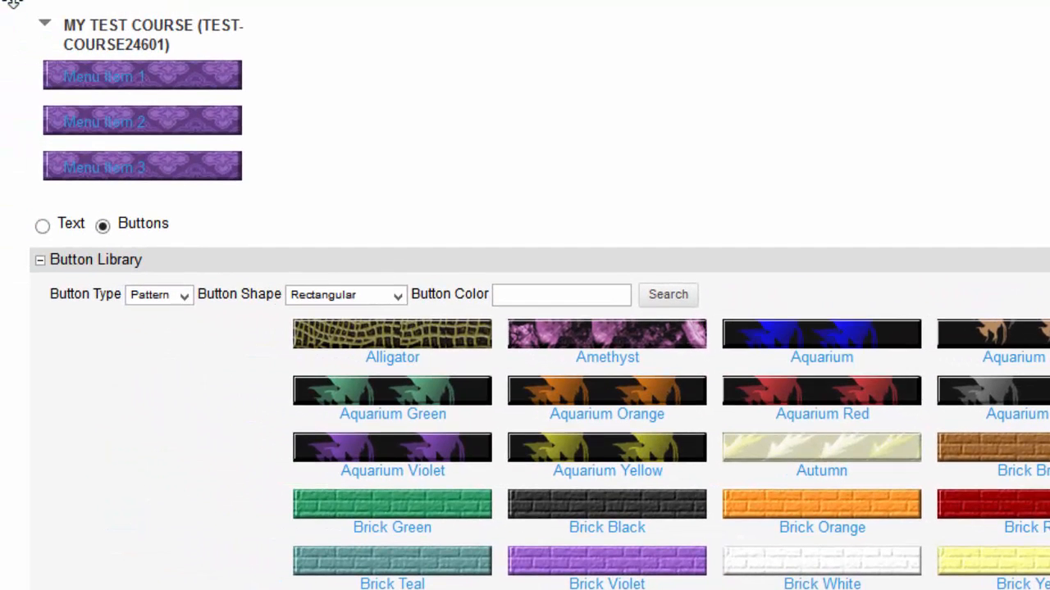
Step: Choose the Autumn pattern from the Button Library for the course menu and submit the Teaching Style settings
click(51, 259)
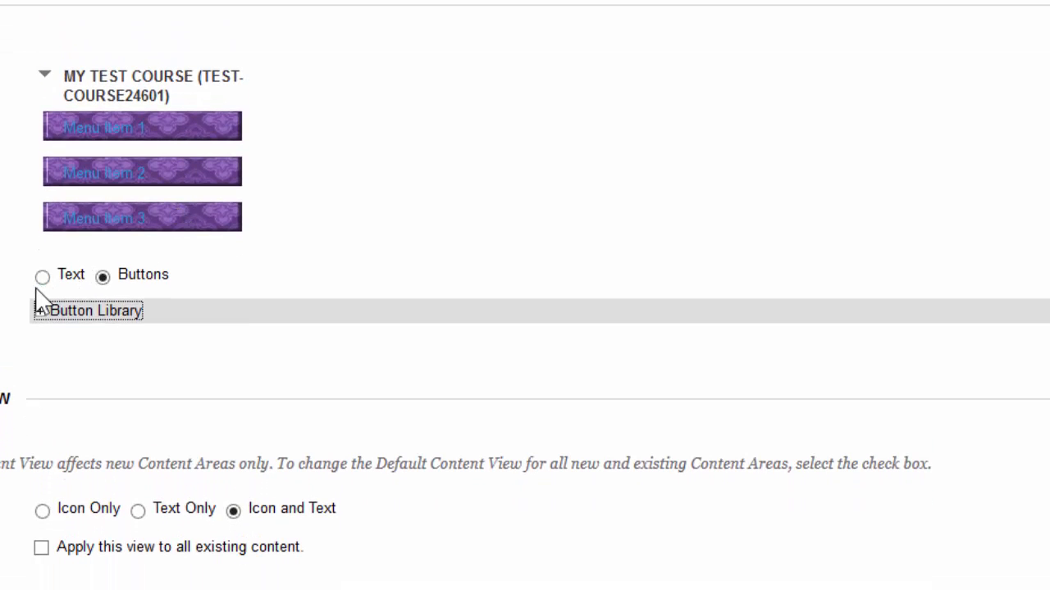
click(82, 316)
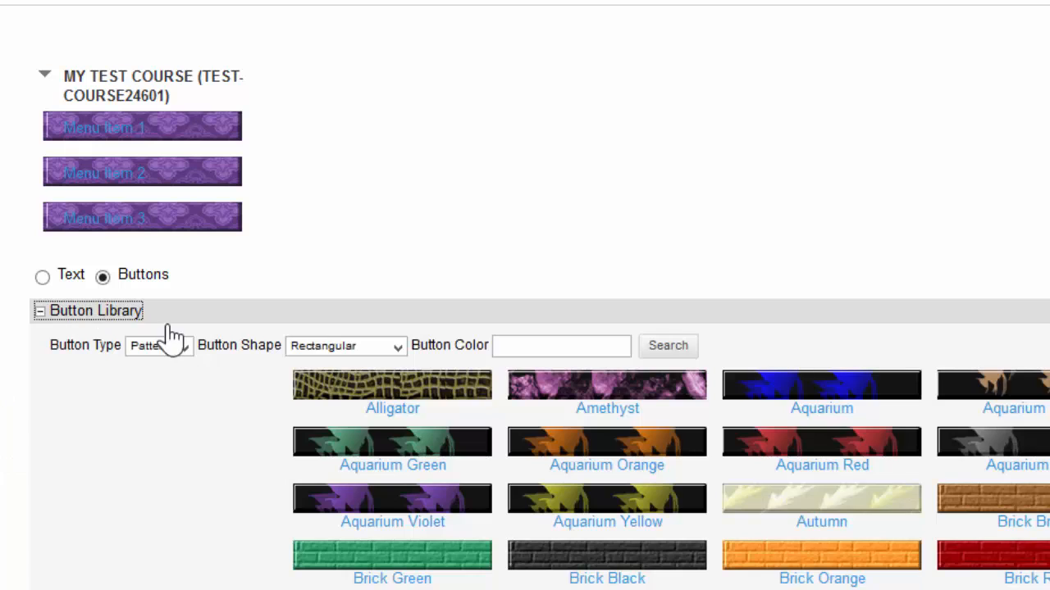
click(853, 502)
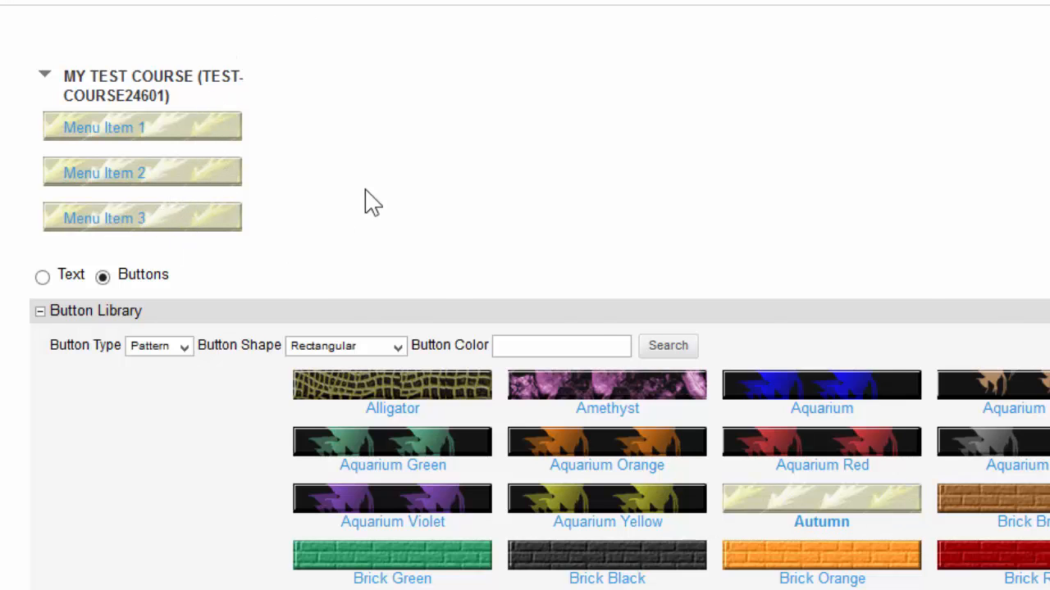
scroll(368, 202, down, 15)
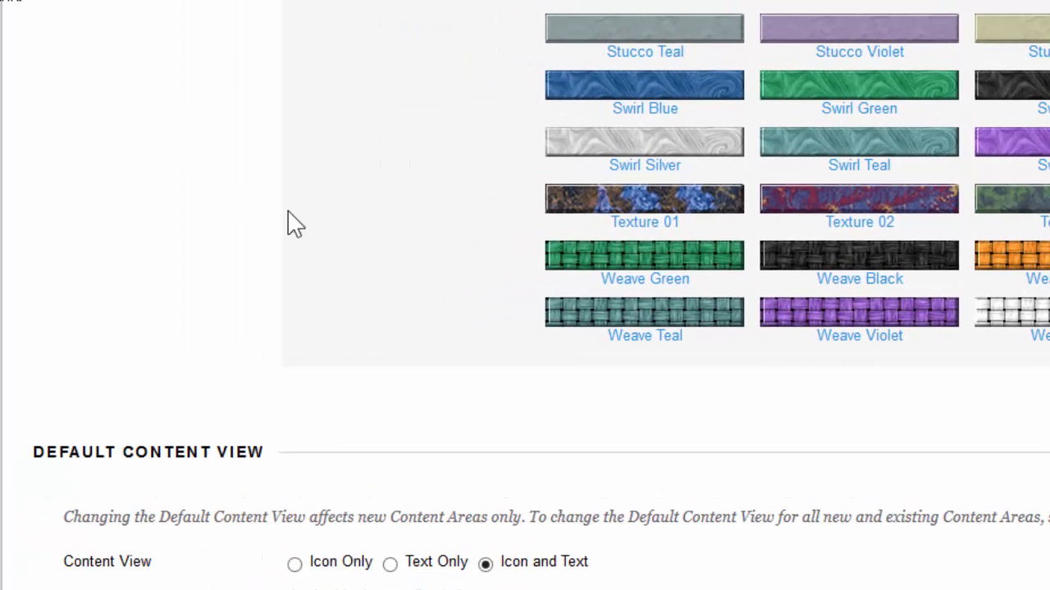
scroll(295, 223, down, 3)
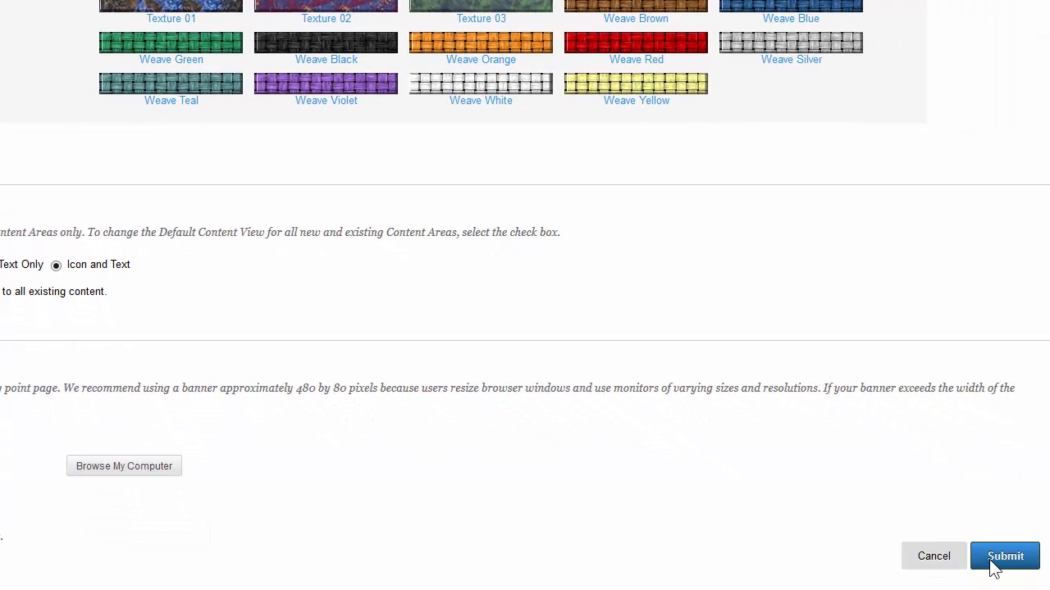
click(989, 561)
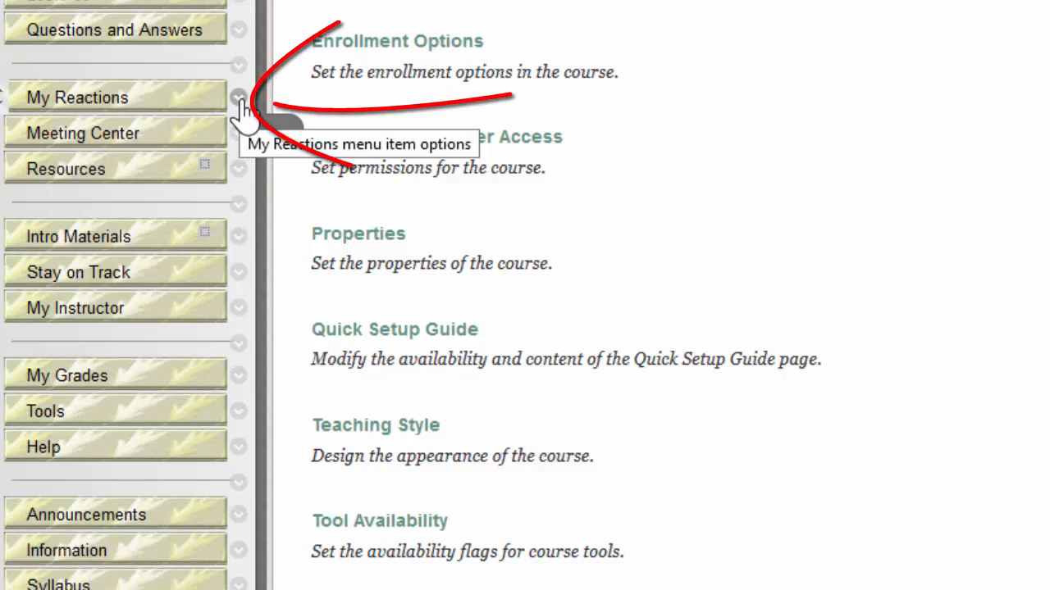
Step: Permanently delete the My Reactions content area from the course menu
click(238, 99)
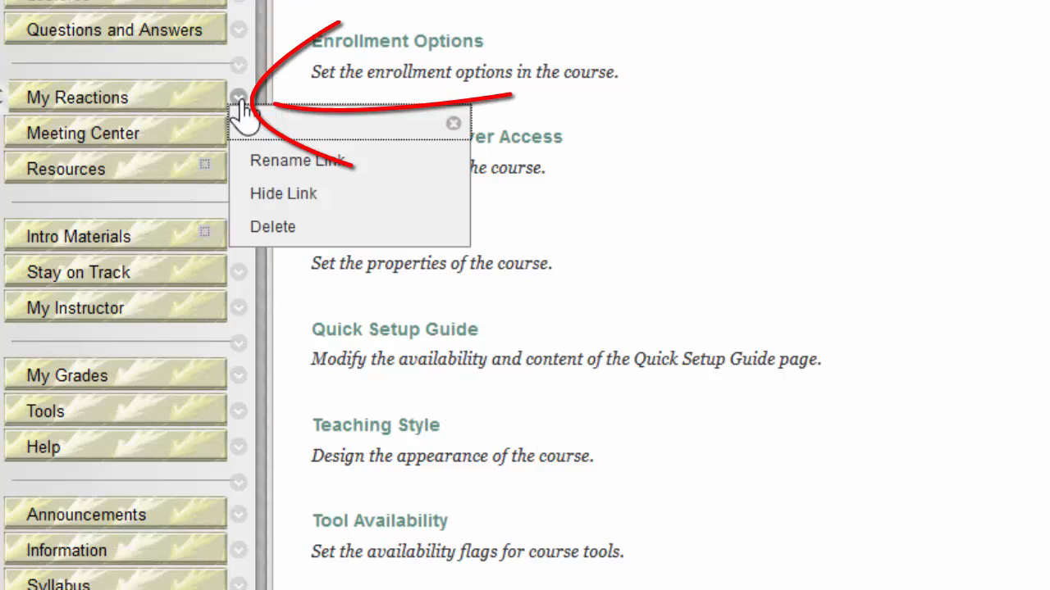
click(288, 233)
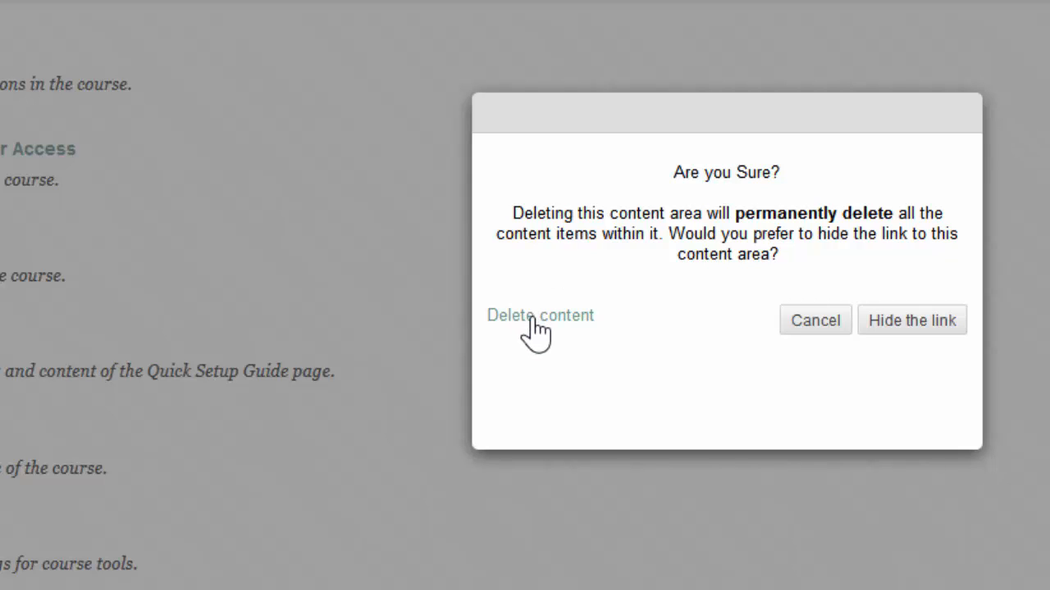
click(533, 320)
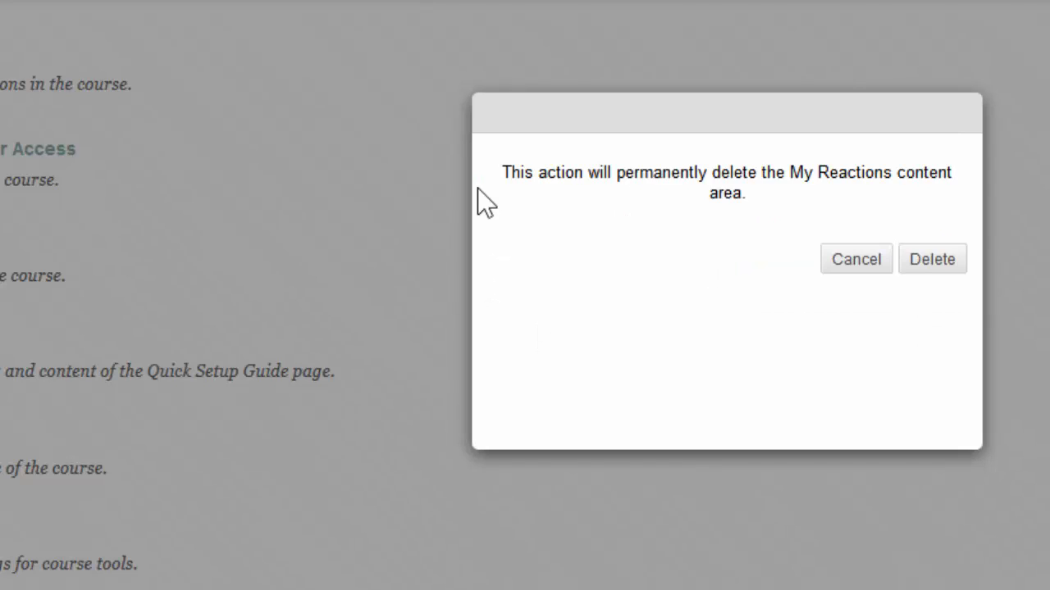
drag(514, 176, 740, 229)
click(741, 229)
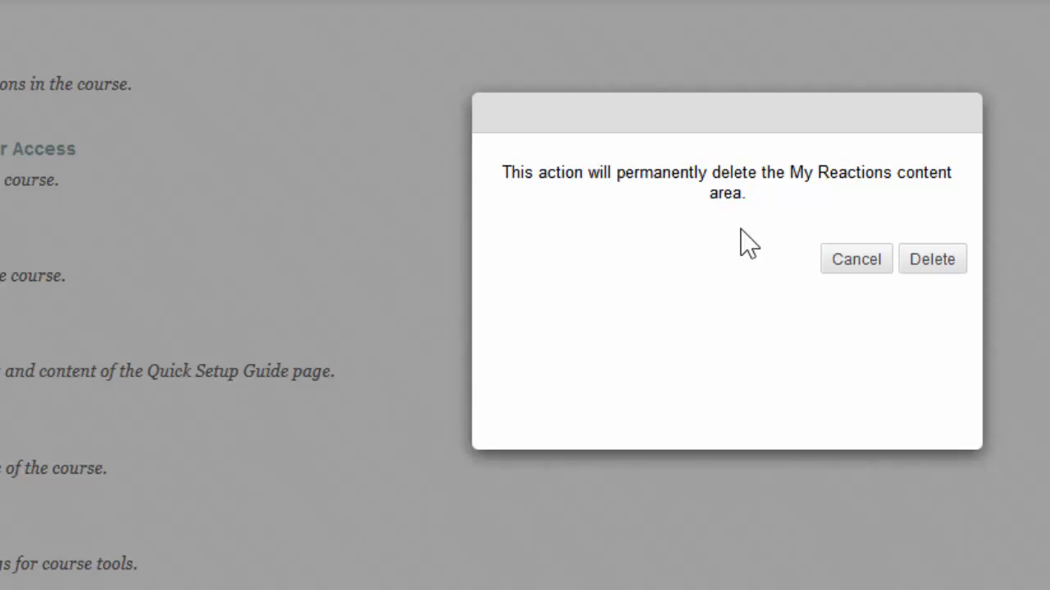
click(914, 269)
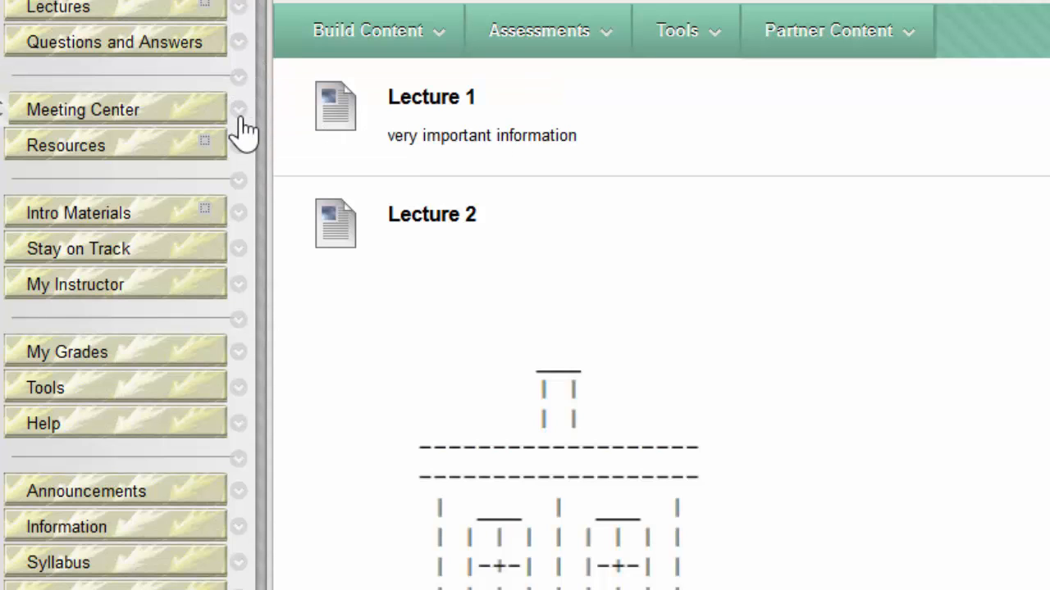
Step: Rename the Meeting Center link in the course menu to Meetings
click(237, 112)
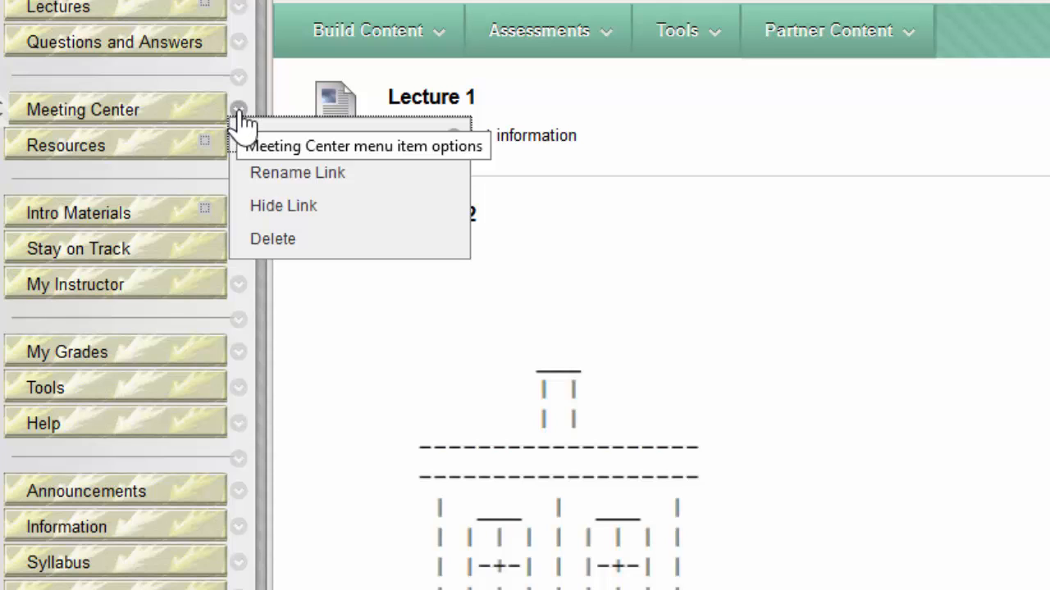
click(310, 175)
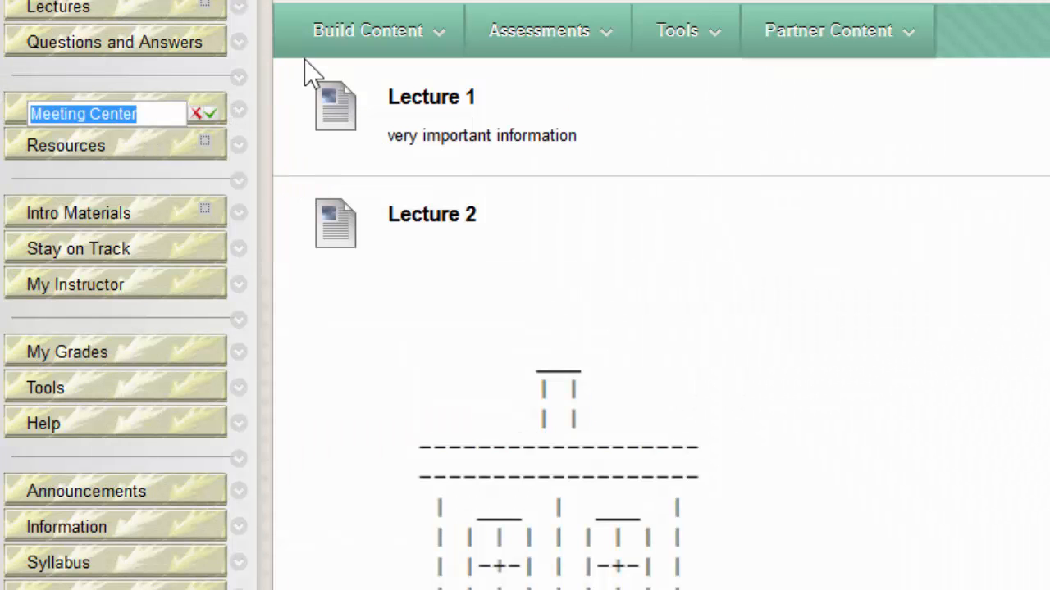
text(MM)
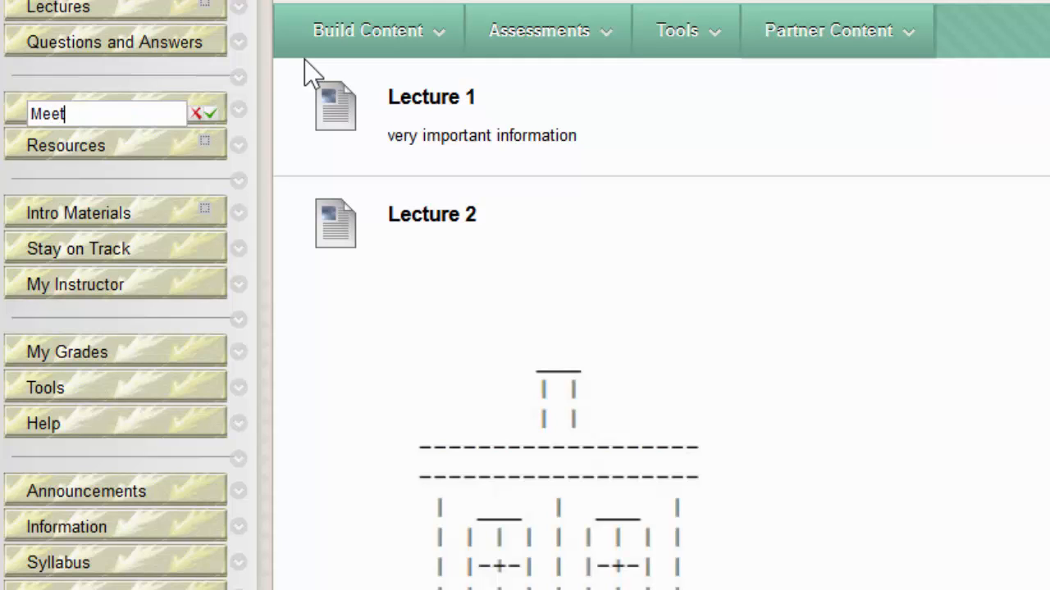
key(Return)
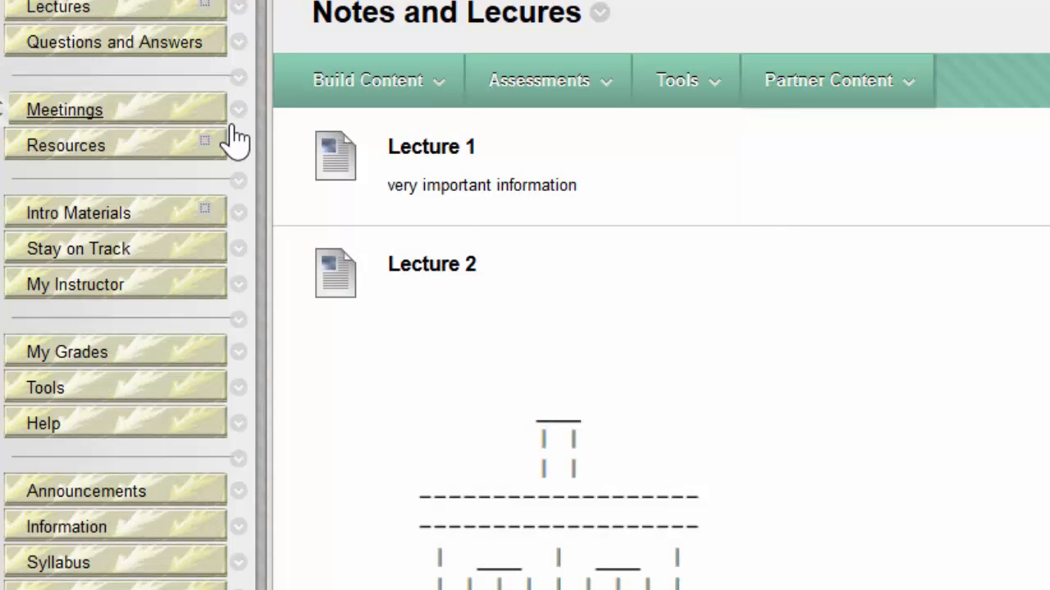
click(237, 110)
click(251, 172)
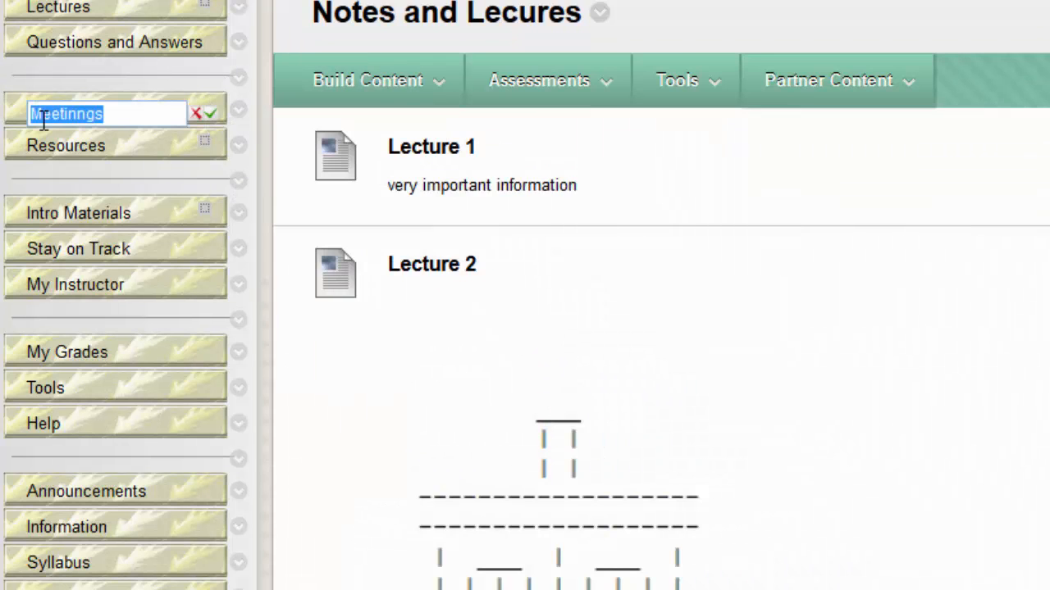
text(Me)
click(210, 113)
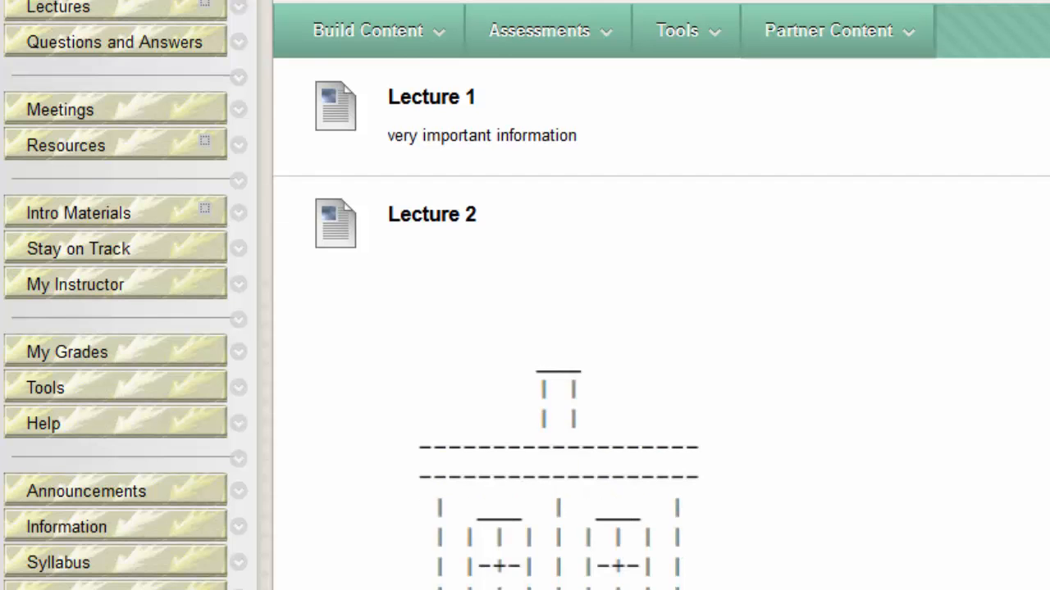
Step: Add a content area named Supplementary Material to the course menu
scroll(249, 264, down, 1)
scroll(249, 262, up, 1)
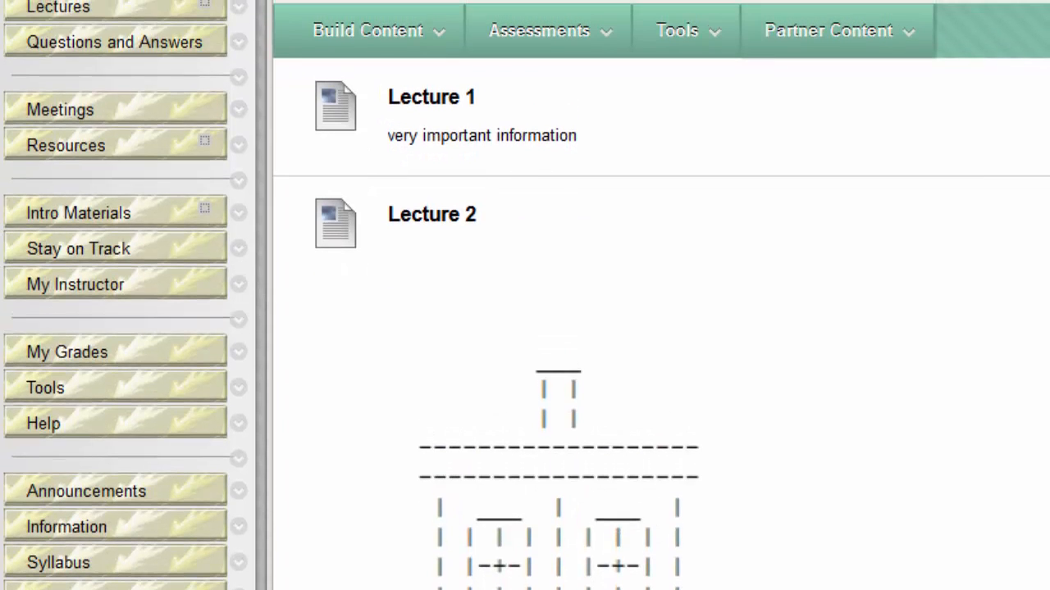
mouse_move(24, 0)
click(98, 0)
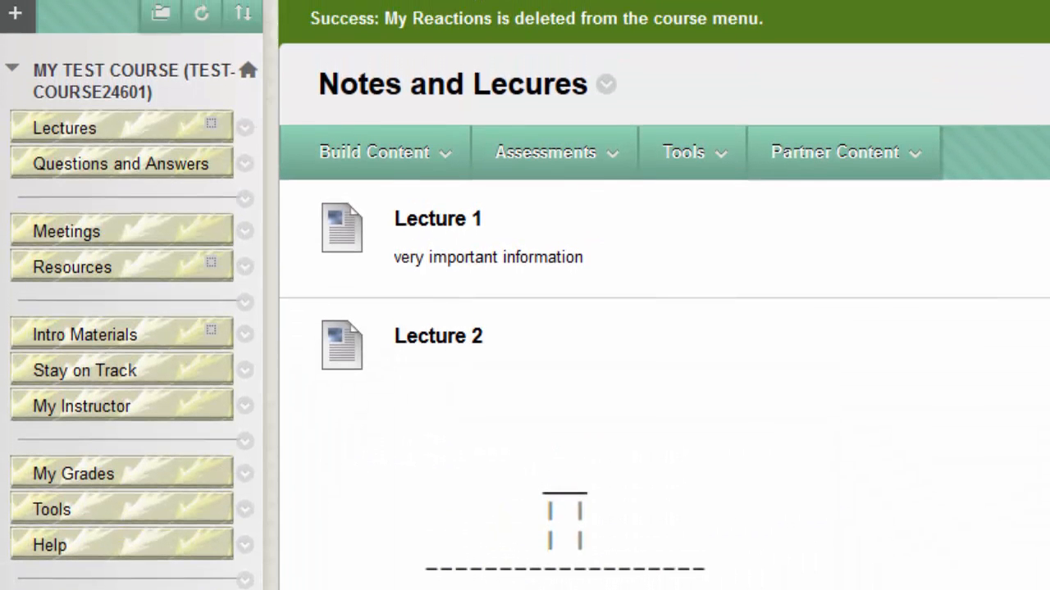
click(16, 13)
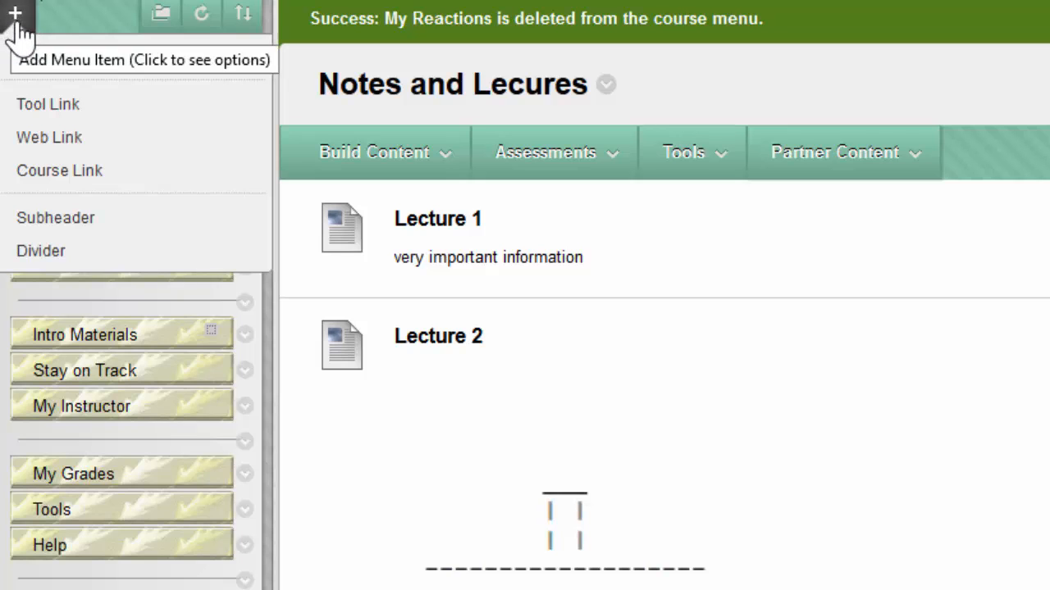
click(27, 74)
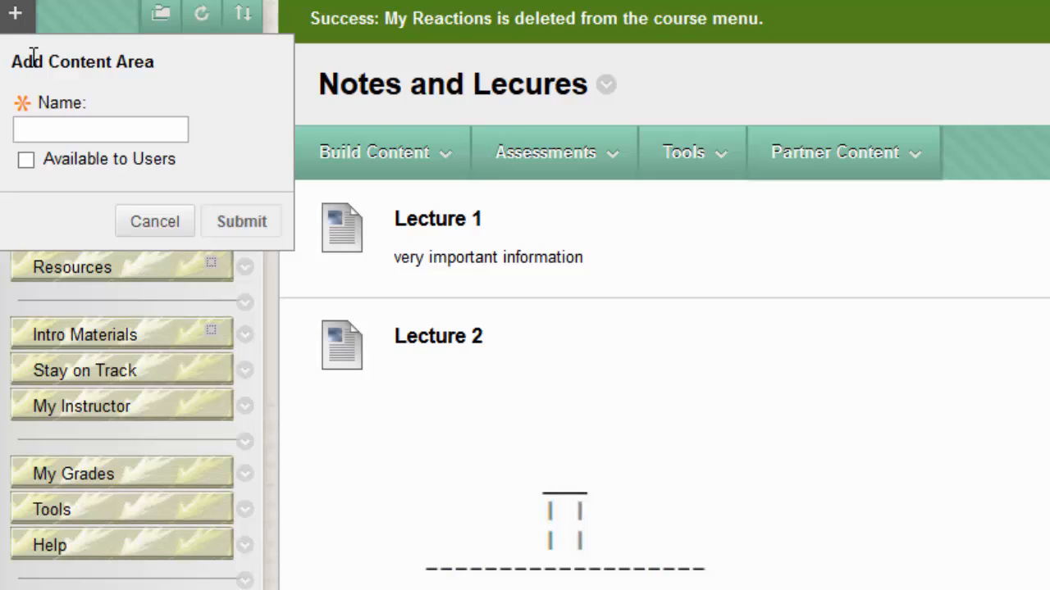
text(Supplemmenn)
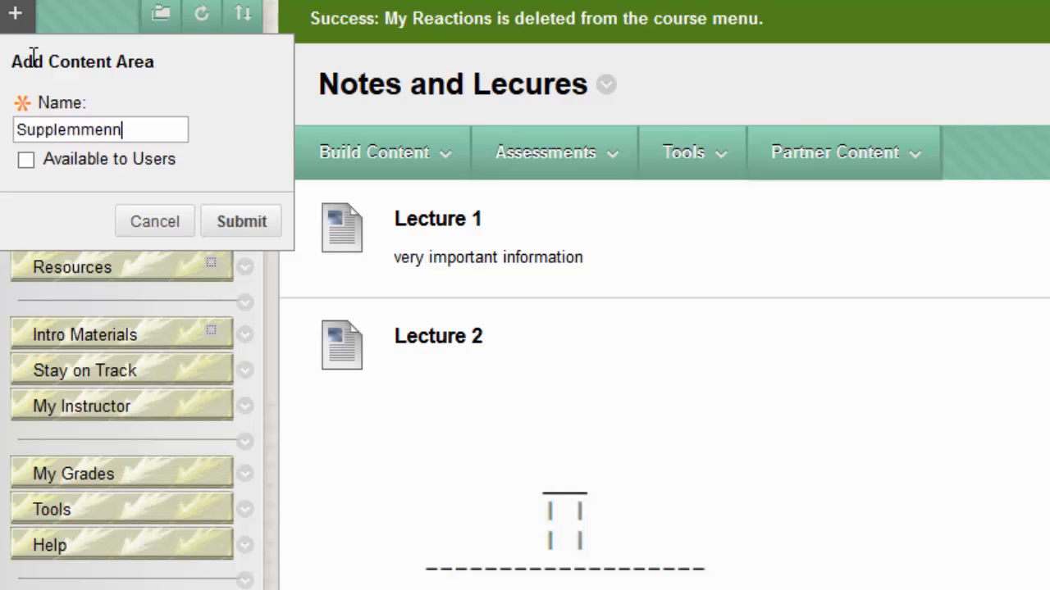
key(BackSpace)
key(BackSpace)
key(BackSpace)
key(BackSpace)
text(entary Material)
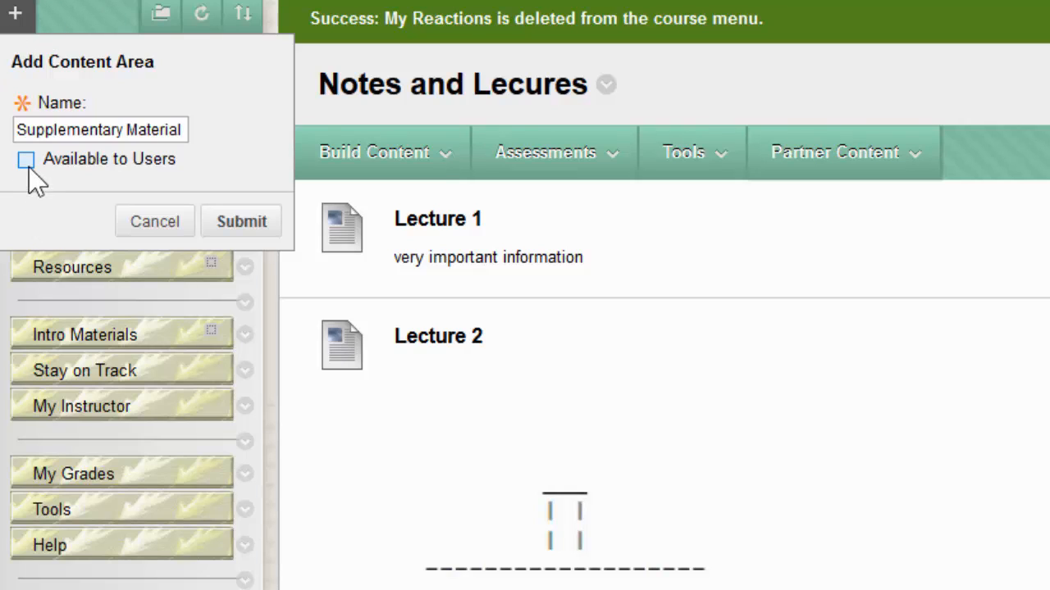
click(218, 232)
Step: Move the Supplementary Material link up the course menu to sit directly above My Grades
scroll(218, 188, down, 2)
scroll(122, 320, down, 3)
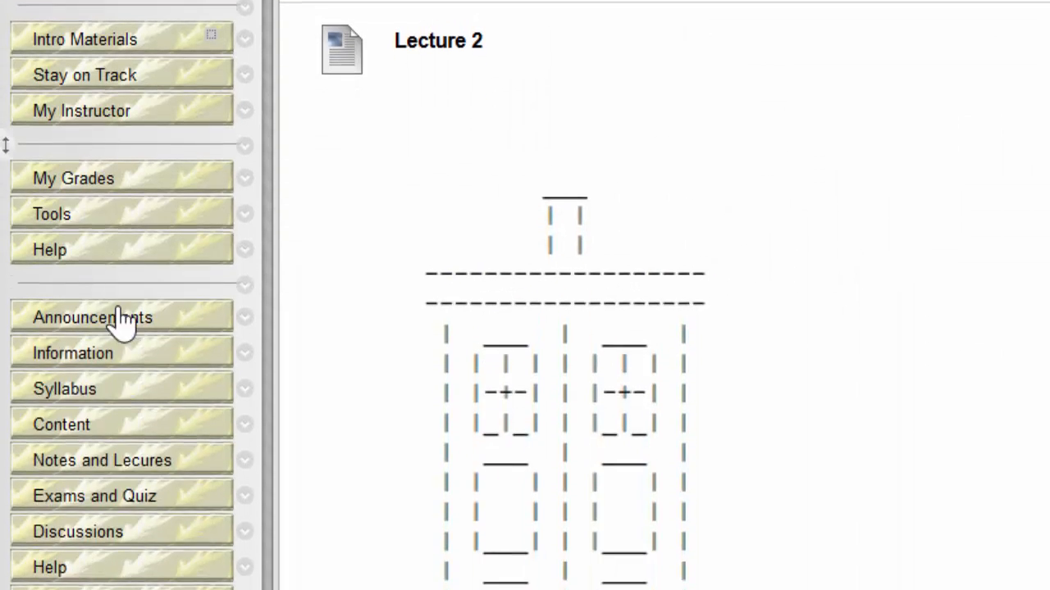
scroll(89, 481, down, 2)
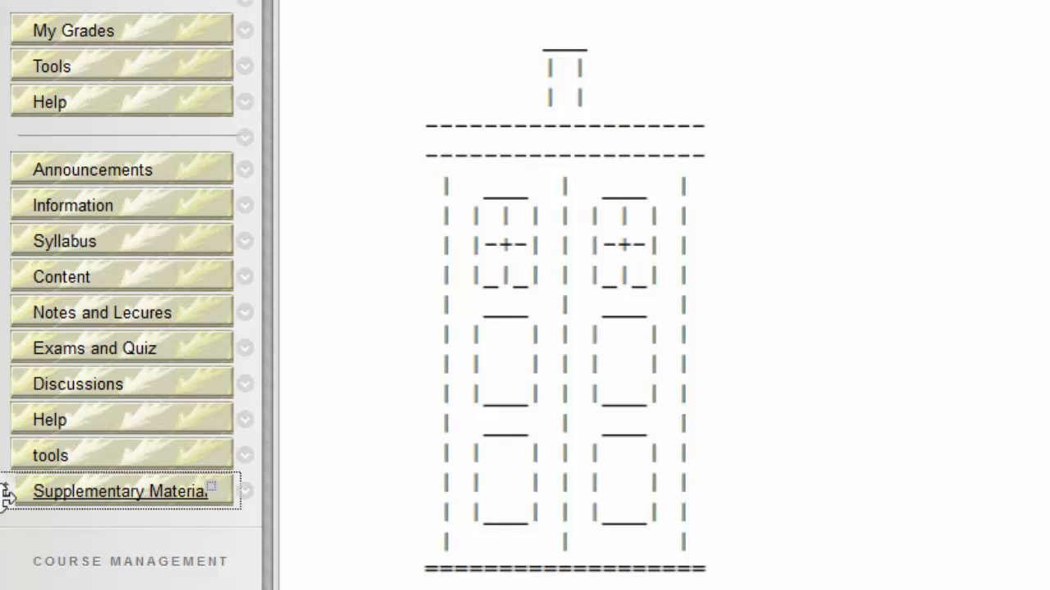
drag(6, 493, 35, 281)
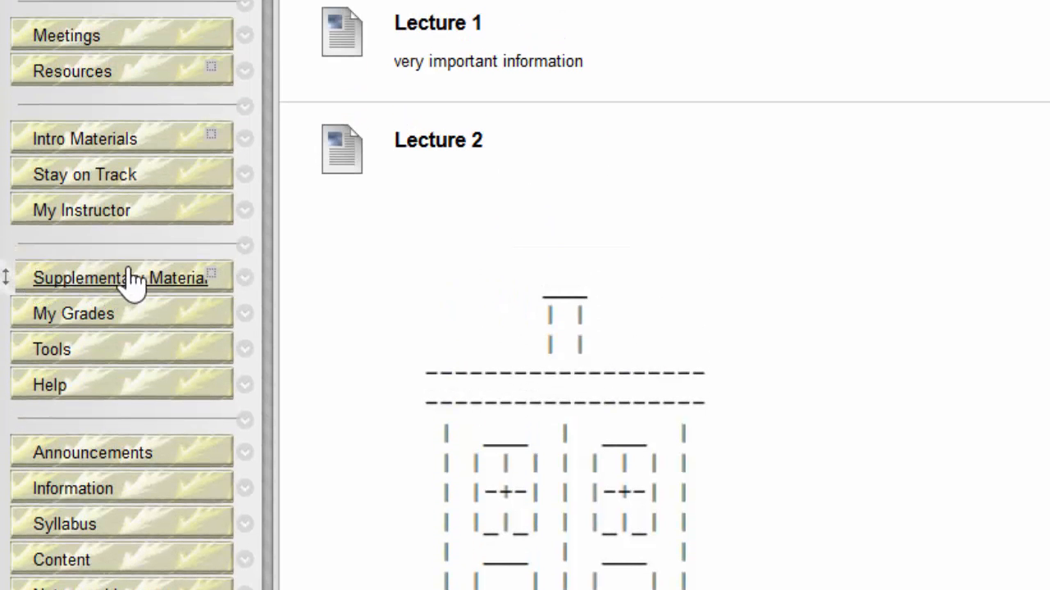